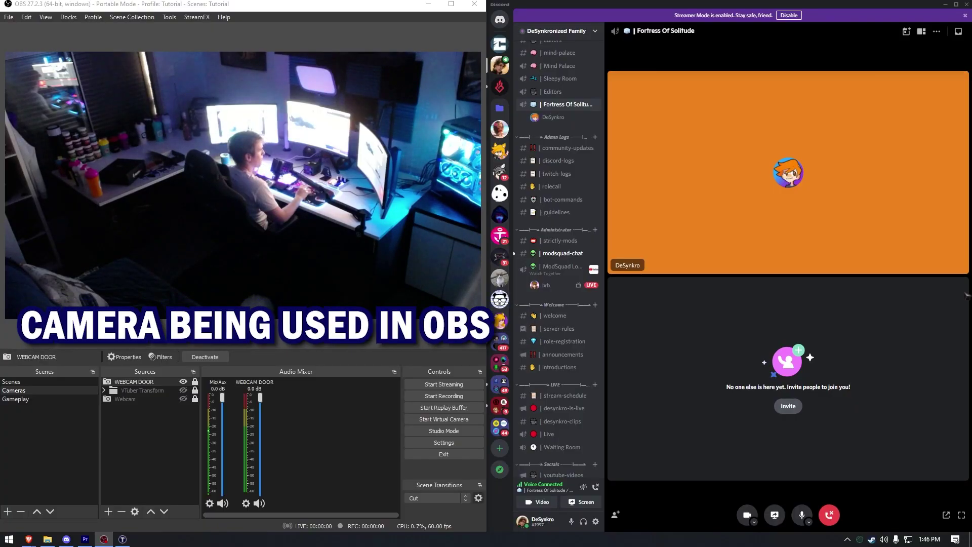
Deactivate WEBCAM DOOR so Discord's video can use the webcam, then reactivate it in OBS.
{"action": "left_click", "coordinate": [746, 515]}
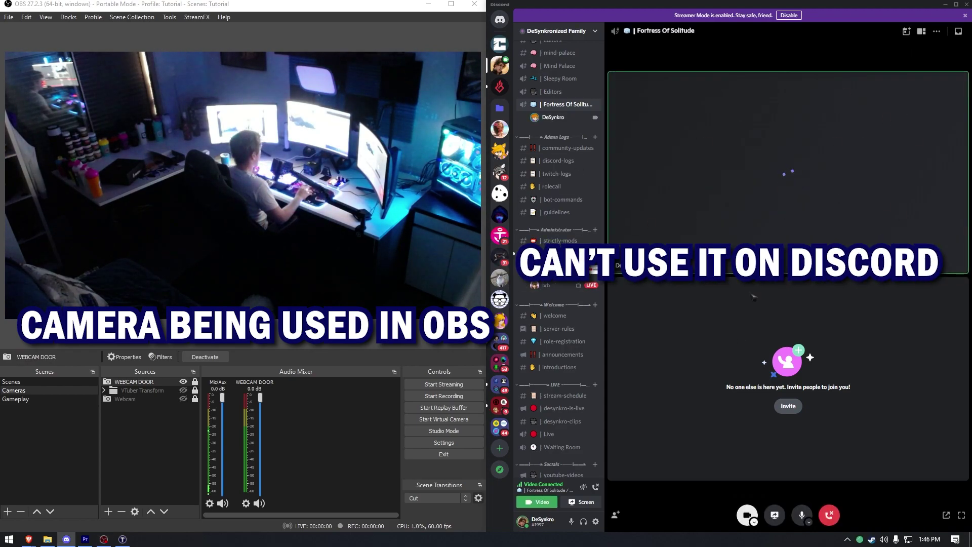
{"action": "left_click", "coordinate": [124, 357]}
{"action": "left_click", "coordinate": [143, 347]}
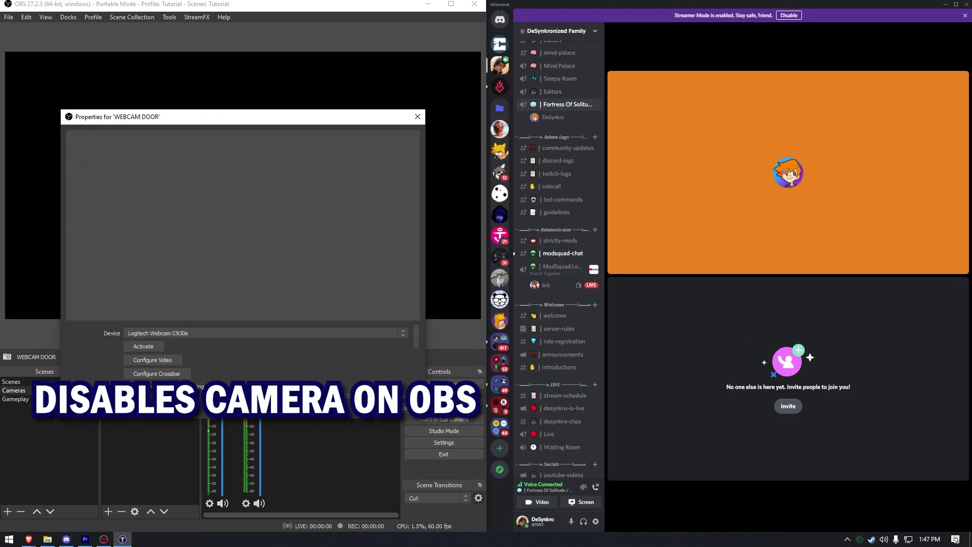
{"action": "key", "text": "Escape"}
{"action": "left_click", "coordinate": [748, 515]}
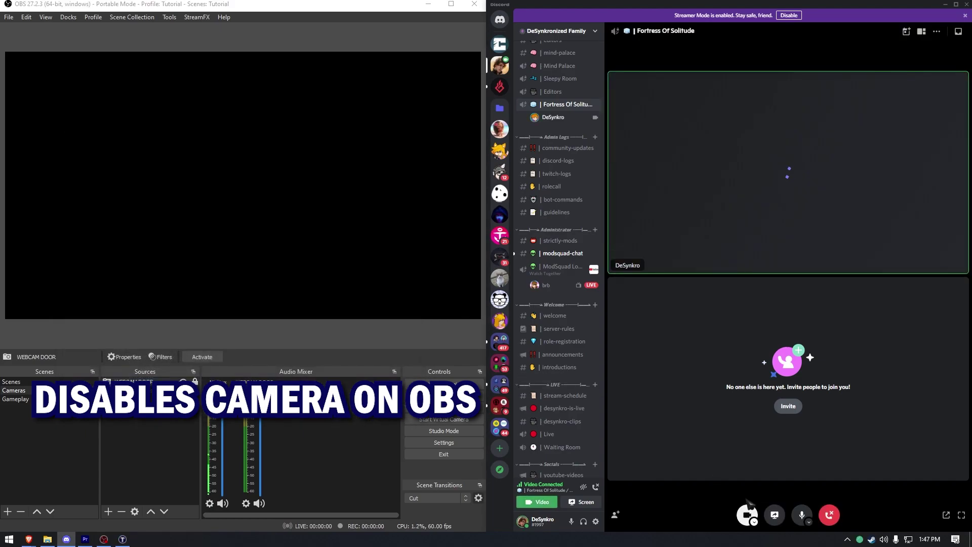
{"action": "double_click", "coordinate": [134, 382]}
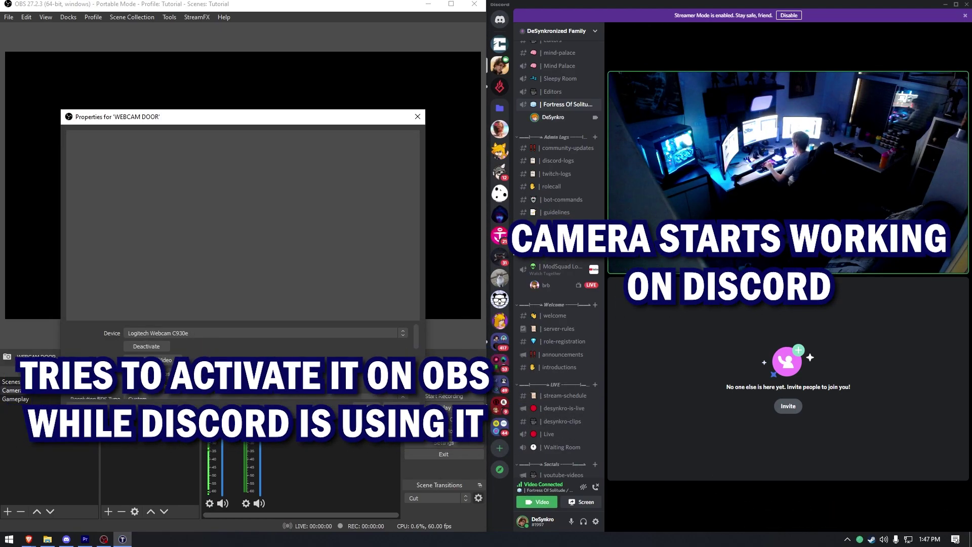
{"action": "key", "text": "Escape"}
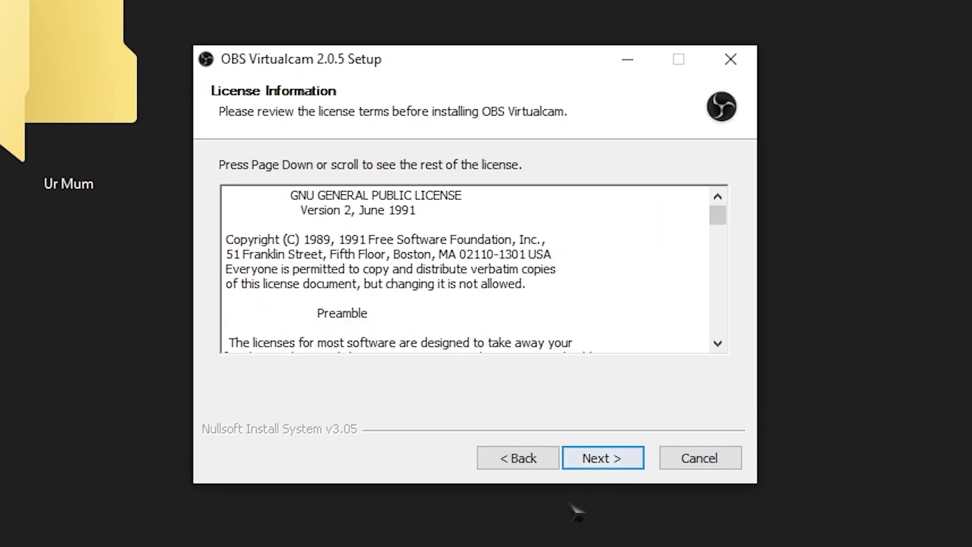
Accept the license, keep the default install folder, and leave 1 virtual camera selected.
{"action": "left_click", "coordinate": [613, 457]}
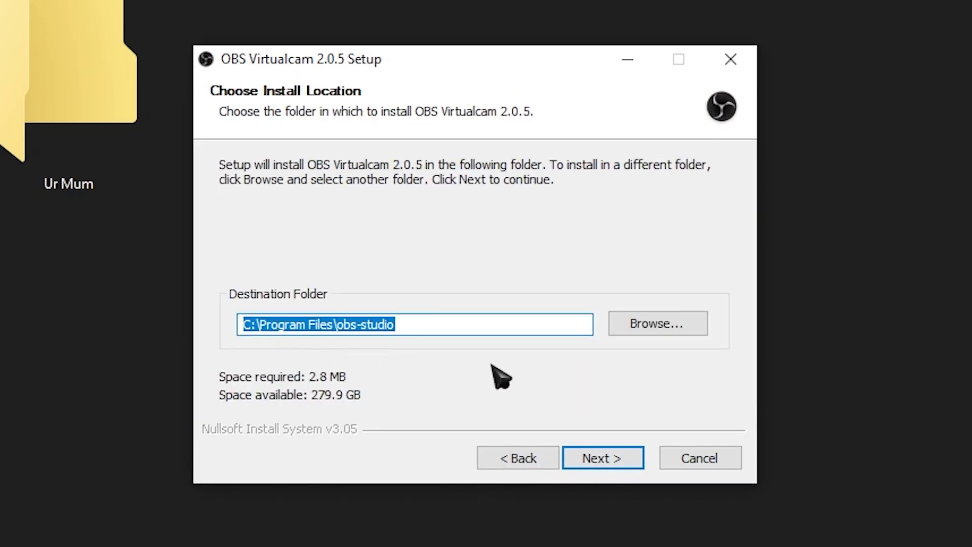
{"action": "left_click", "coordinate": [618, 458]}
{"action": "left_click", "coordinate": [304, 212]}
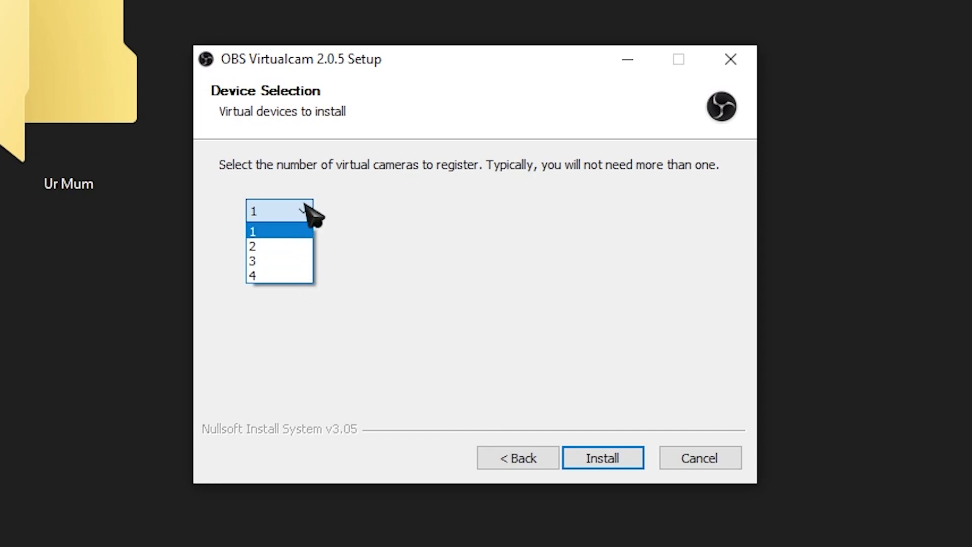
{"action": "left_click", "coordinate": [308, 211]}
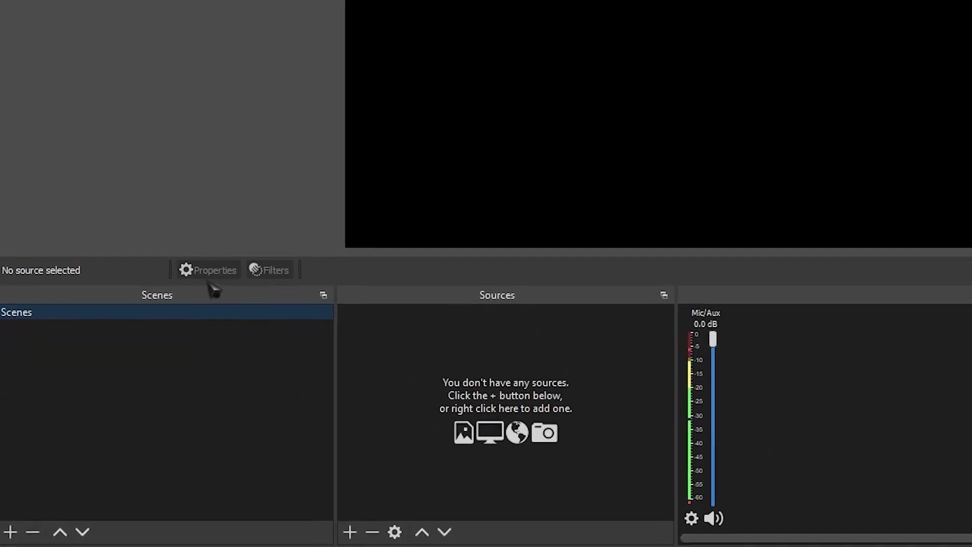
Create the Cameras scene with a Video Capture Device source named Webcam.
{"action": "left_click", "coordinate": [10, 532]}
{"action": "type", "text": "Cameras"}
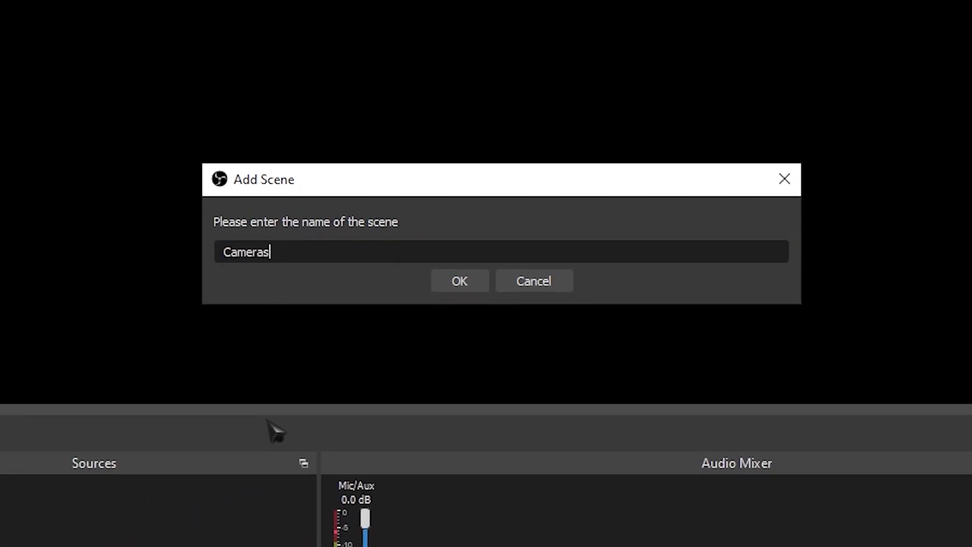
{"action": "key", "text": "Return"}
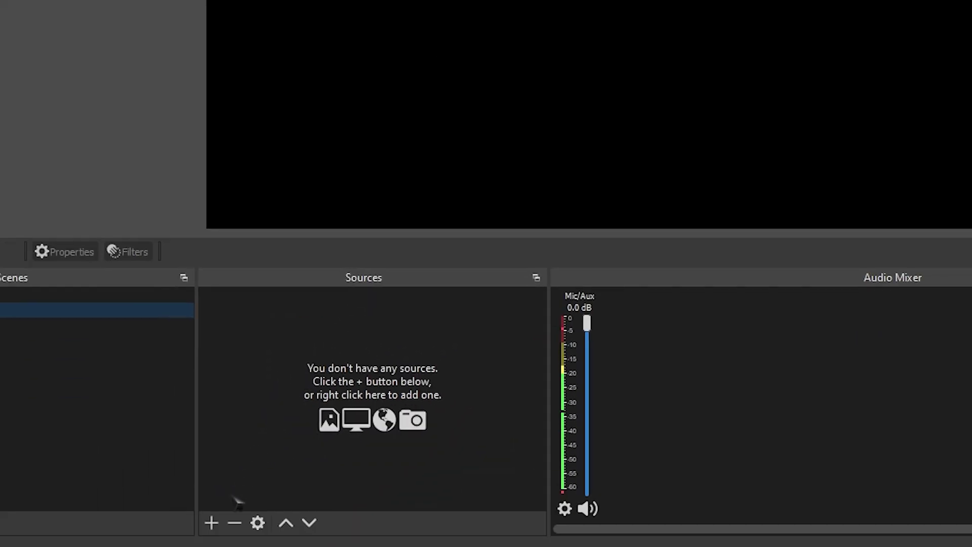
{"action": "left_click", "coordinate": [211, 522]}
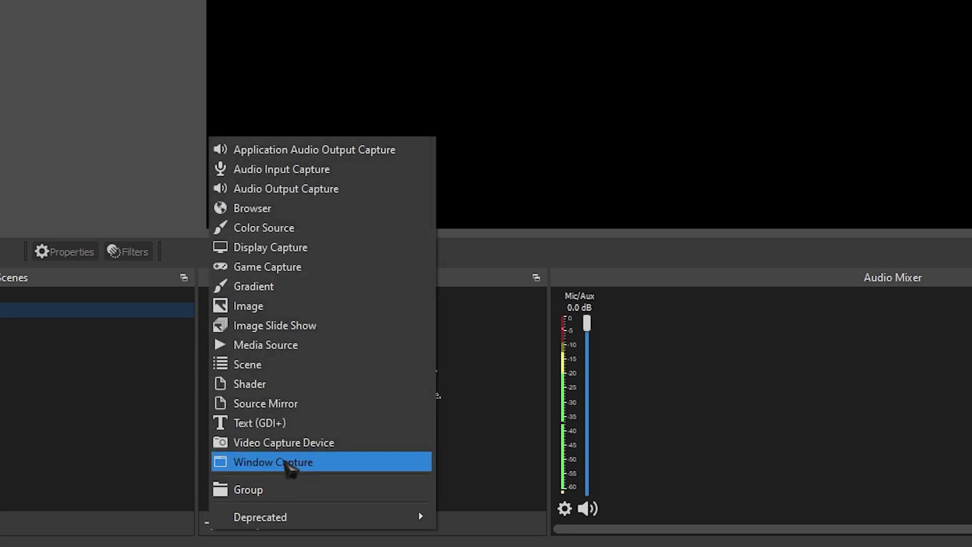
{"action": "left_click", "coordinate": [304, 446]}
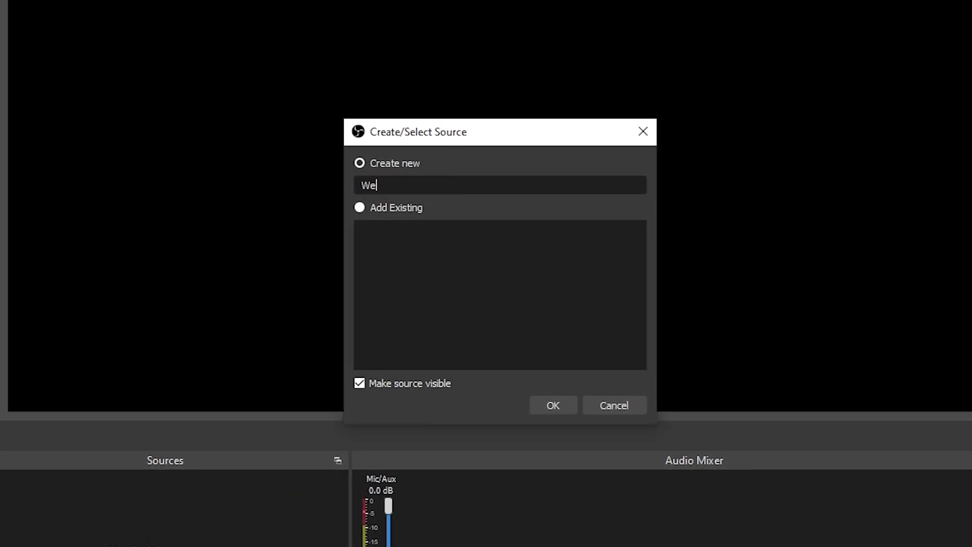
{"action": "type", "text": "Webcam"}
{"action": "key", "text": "Return"}
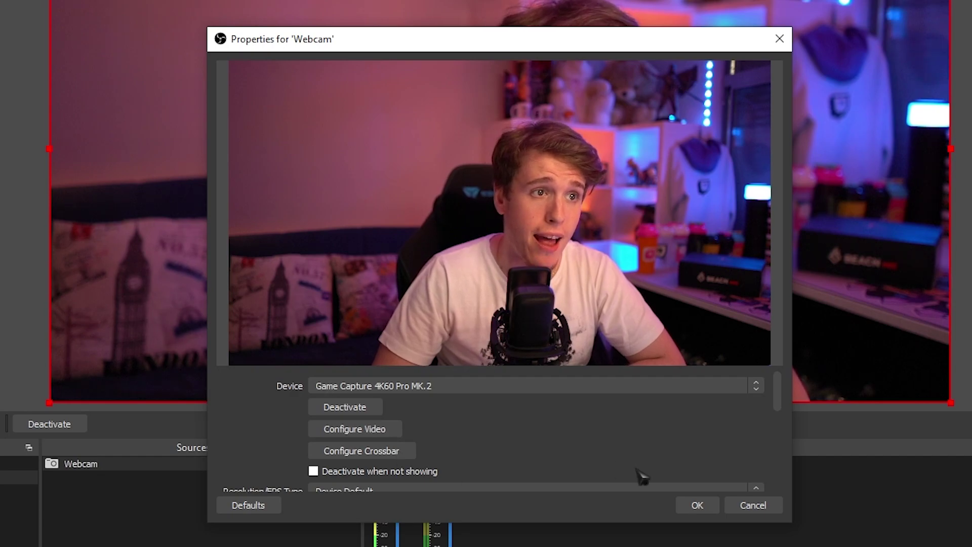
{"action": "left_click", "coordinate": [702, 507]}
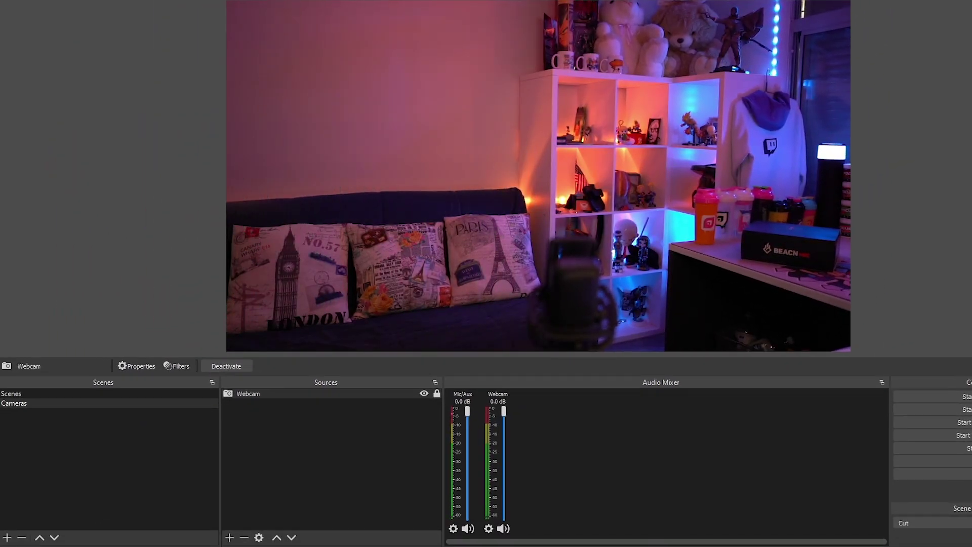
Add a looping Media Source named 'Background Loop' and hide it.
{"action": "left_click", "coordinate": [254, 475]}
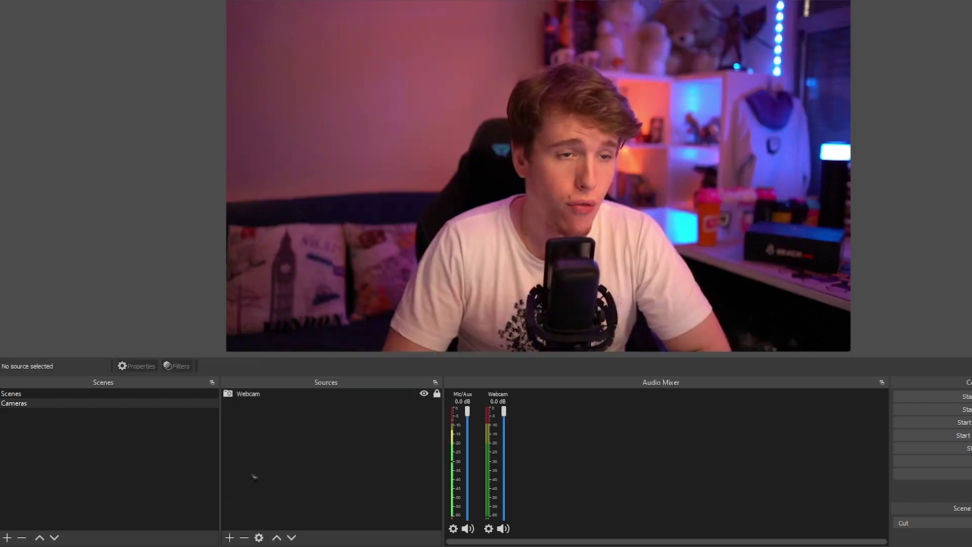
{"action": "left_click", "coordinate": [229, 537]}
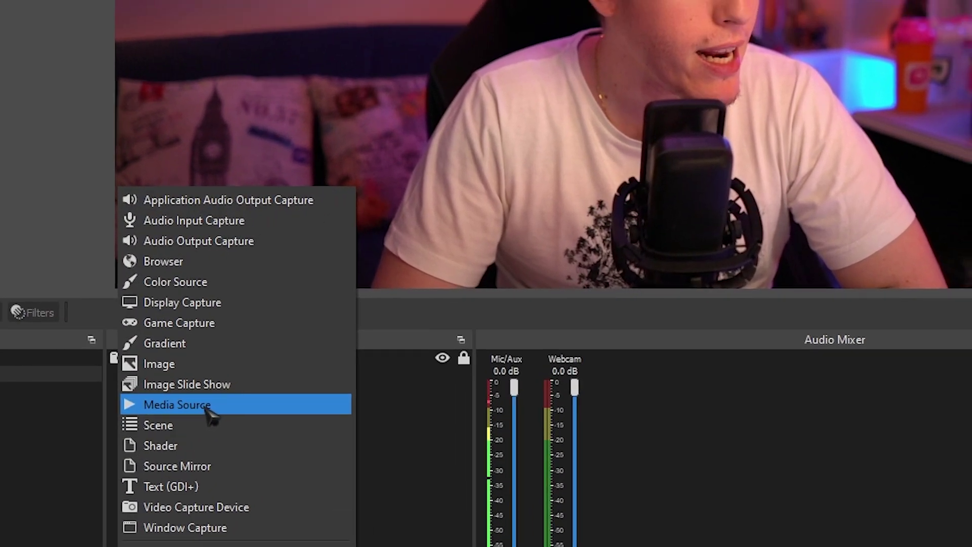
{"action": "left_click", "coordinate": [284, 344]}
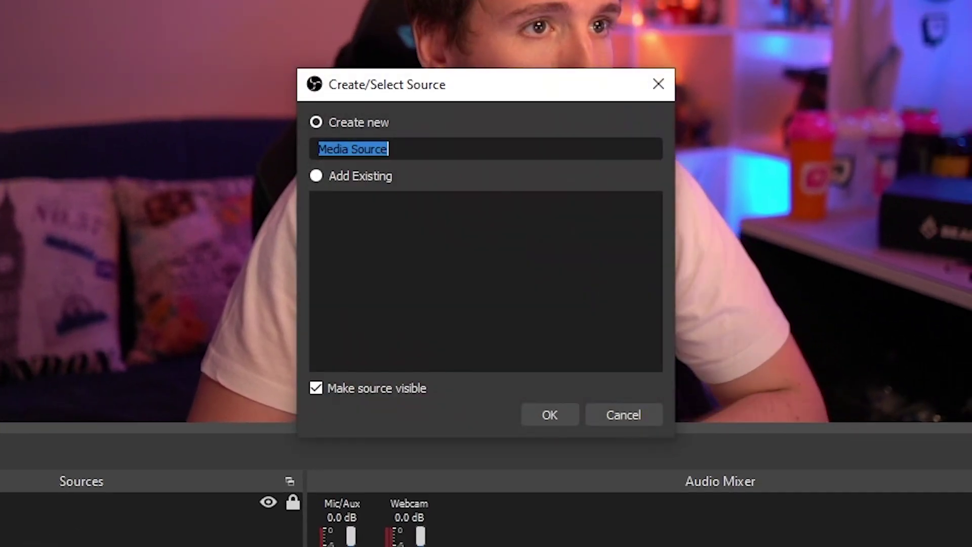
{"action": "type", "text": "Backgr"}
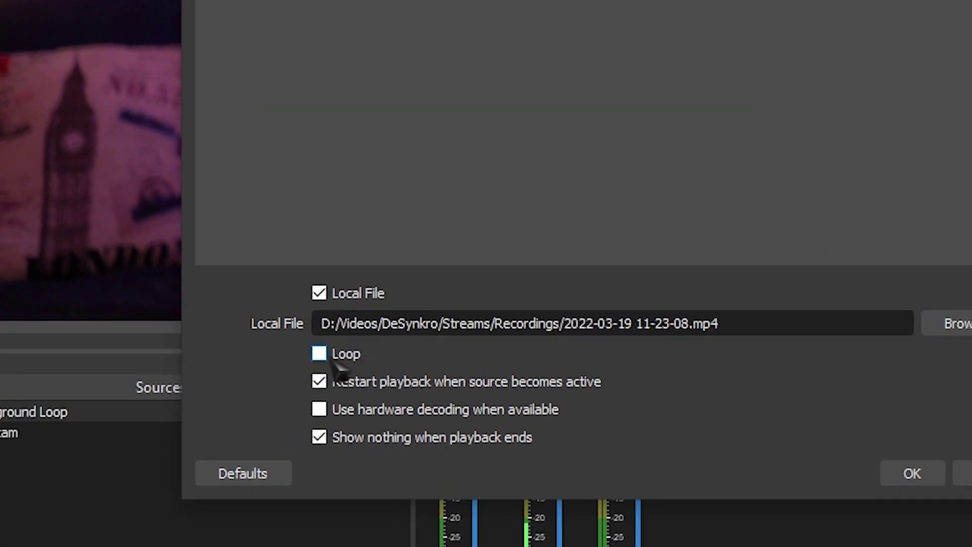
{"action": "left_click", "coordinate": [319, 353]}
{"action": "left_click", "coordinate": [912, 473]}
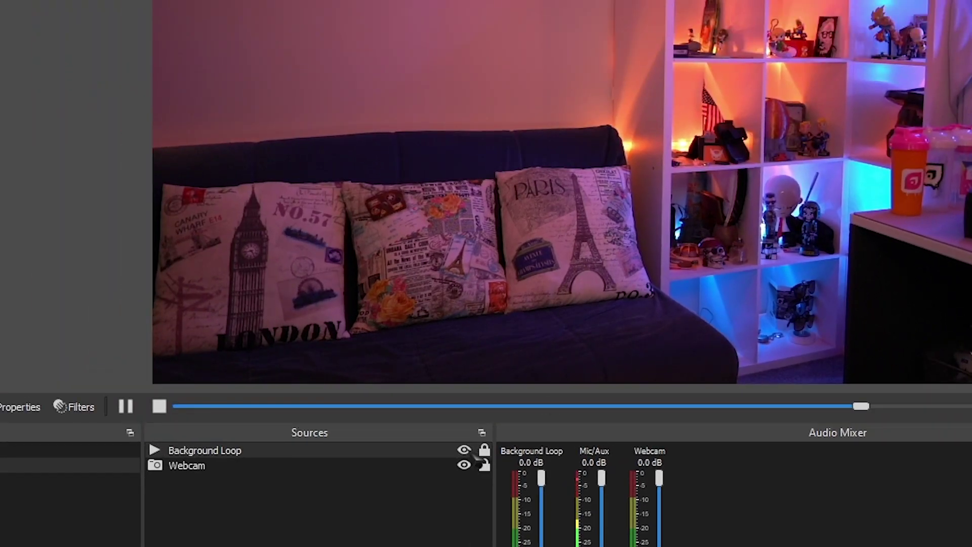
{"action": "left_click", "coordinate": [464, 450]}
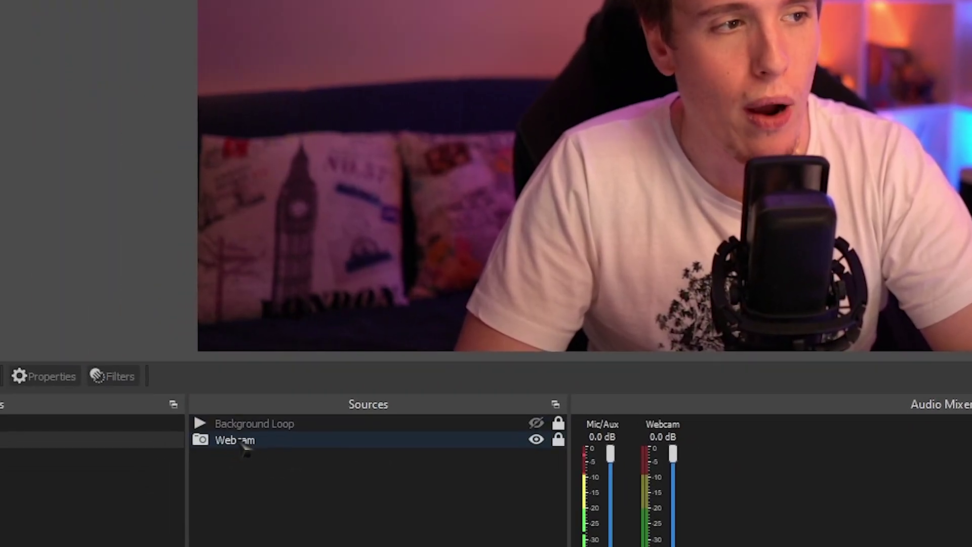
Add a VirtualCam effect filter to the Webcam source.
{"action": "right_click", "coordinate": [195, 466]}
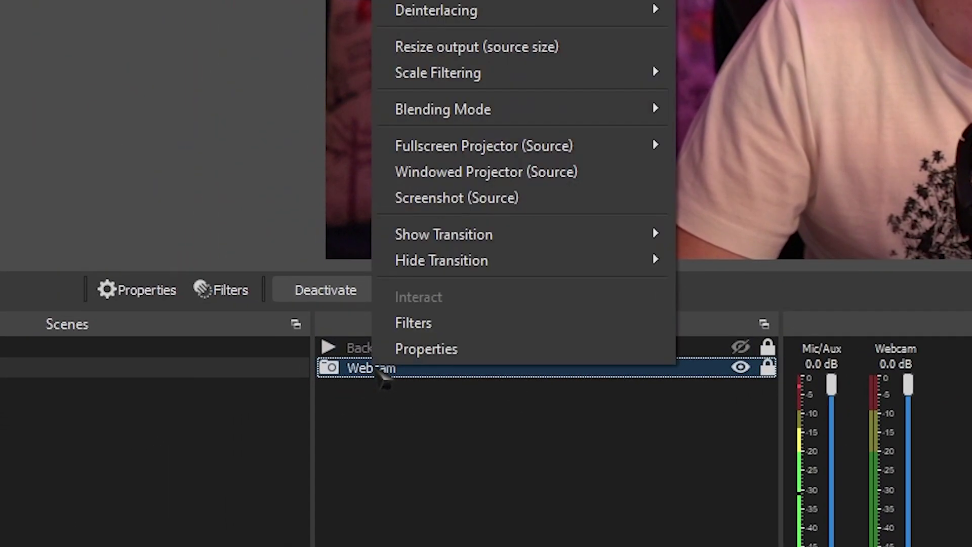
{"action": "left_click", "coordinate": [450, 328]}
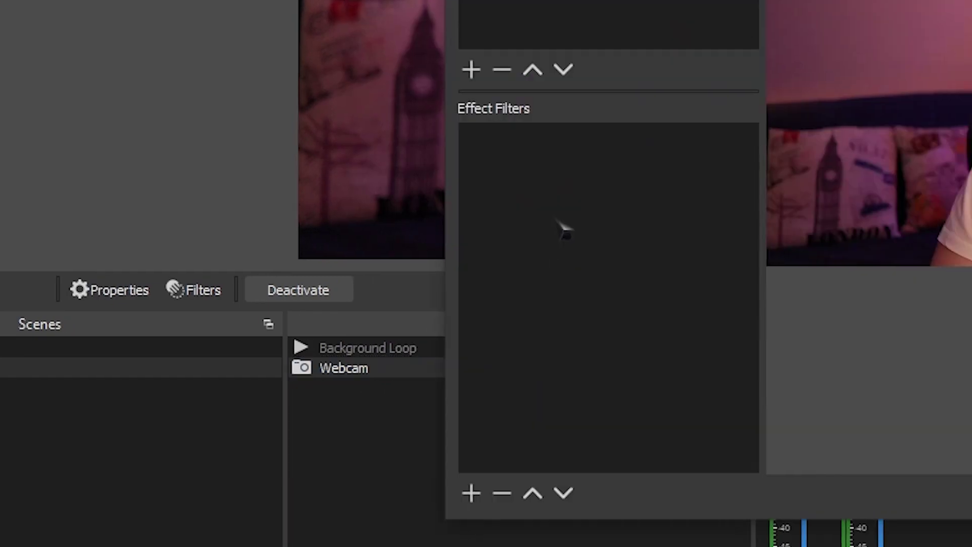
{"action": "left_click", "coordinate": [252, 497]}
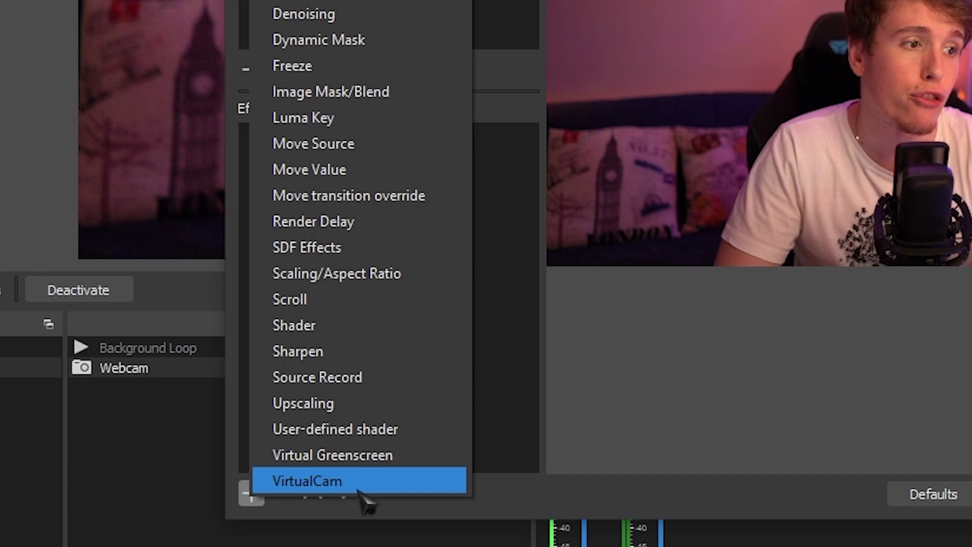
{"action": "left_click", "coordinate": [365, 484]}
{"action": "key", "text": "Return"}
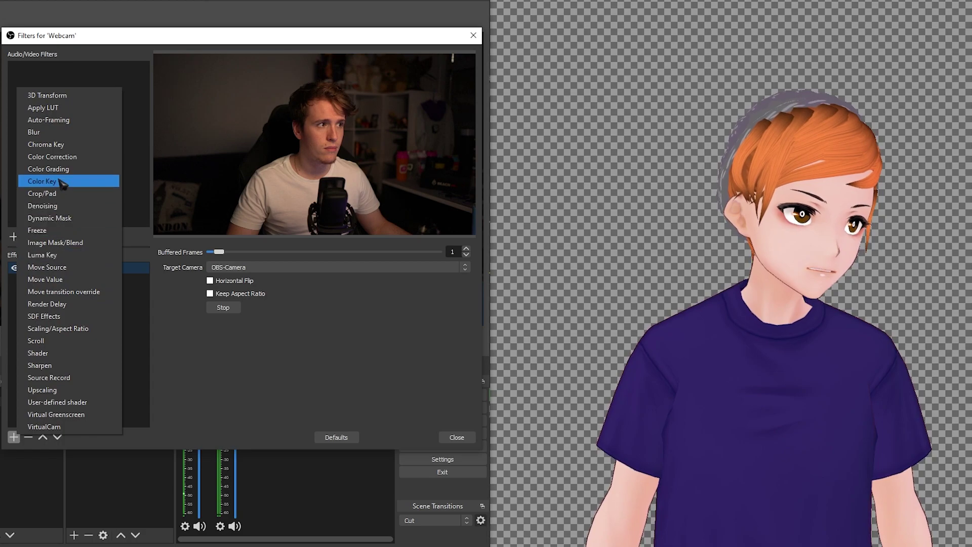
Add a Color Correction filter, test darkening and brightening, then view the VirtualCam filter settings.
{"action": "left_click", "coordinate": [69, 157]}
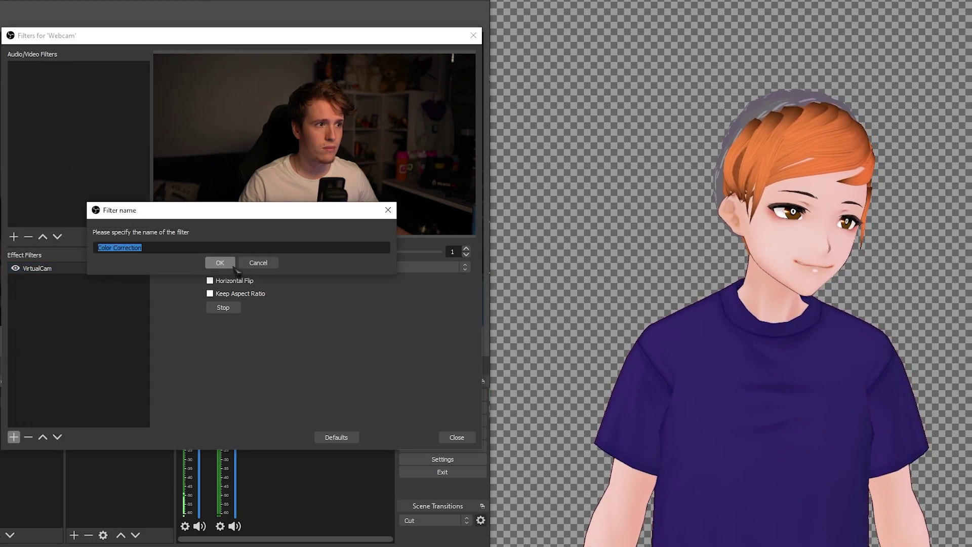
{"action": "left_click", "coordinate": [233, 266]}
{"action": "left_click_drag", "start_coordinate": [313, 286], "coordinate": [202, 286]}
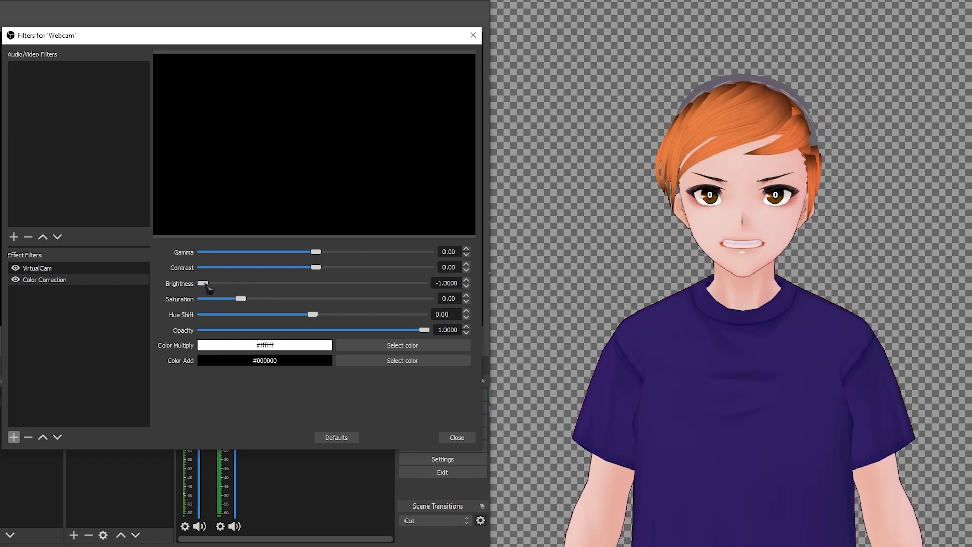
{"action": "left_click_drag", "start_coordinate": [283, 288], "coordinate": [304, 287]}
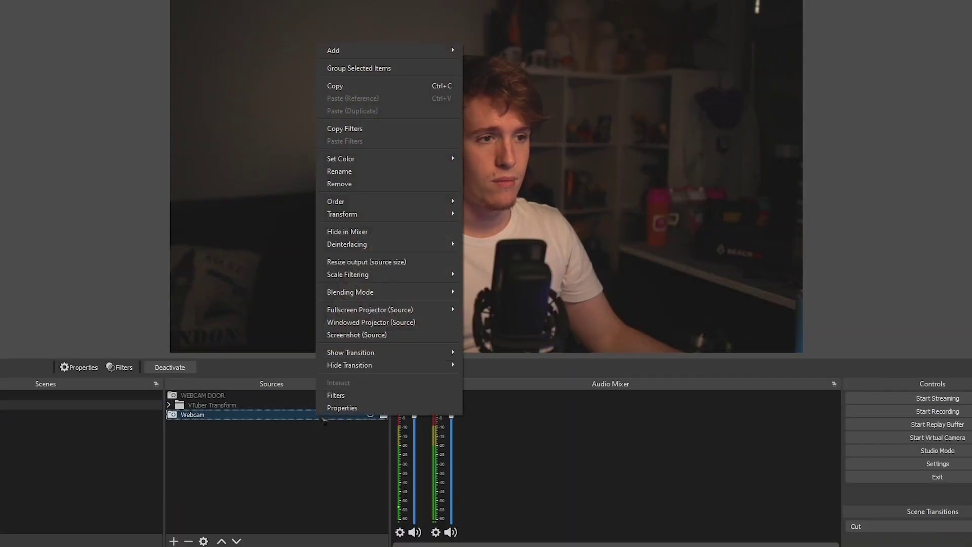
{"action": "left_click", "coordinate": [344, 404]}
{"action": "left_click", "coordinate": [321, 294]}
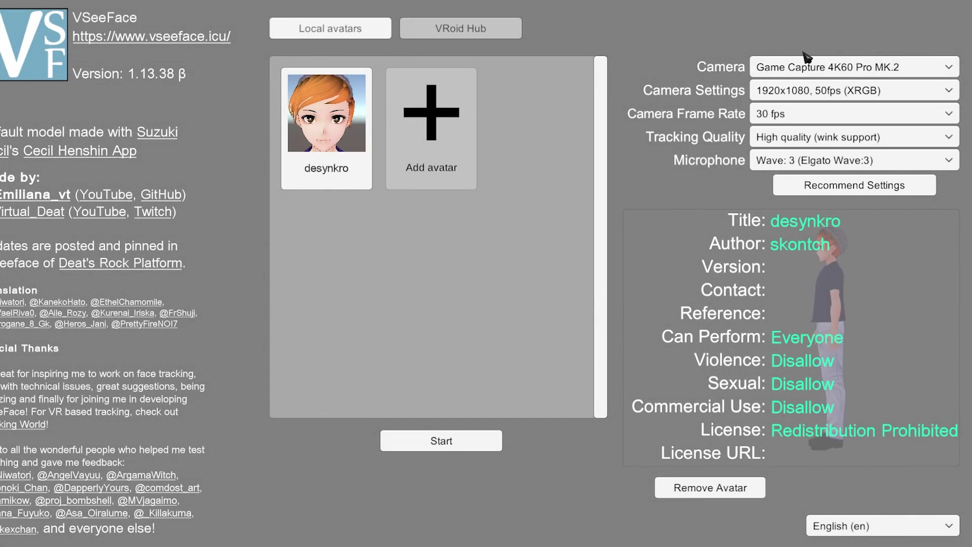
Switch VSeeFace's camera from the capture card to OBS-Camera and start avatar tracking.
{"action": "left_click", "coordinate": [806, 66]}
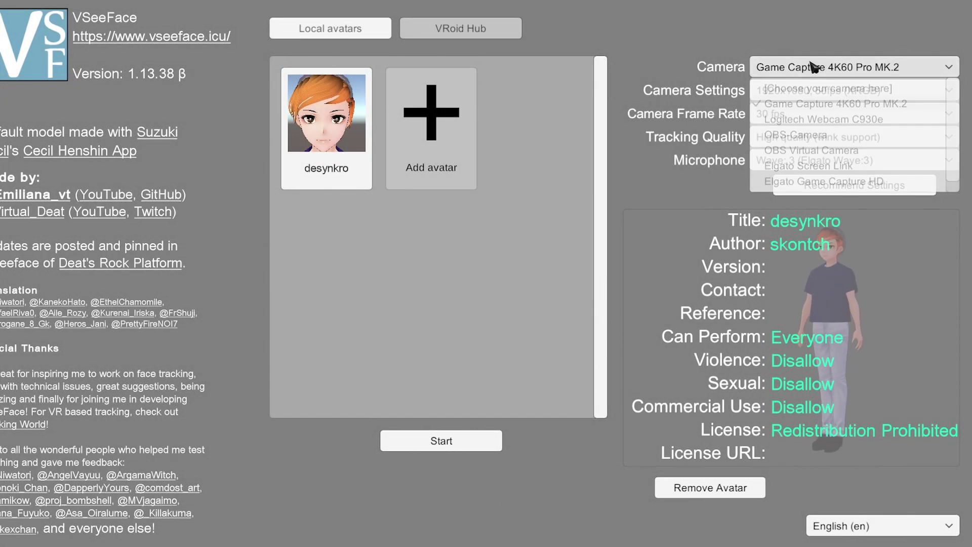
{"action": "left_click", "coordinate": [793, 136]}
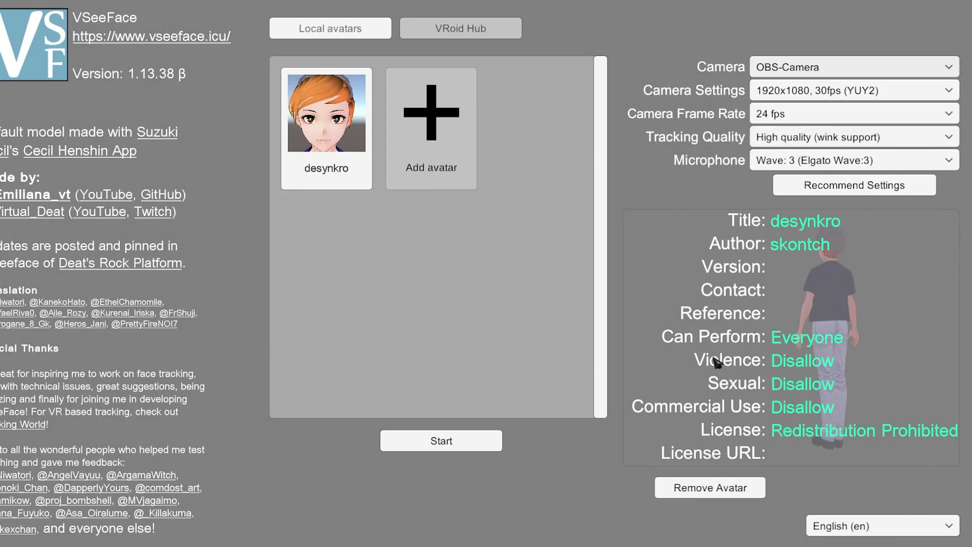
{"action": "left_click", "coordinate": [436, 442]}
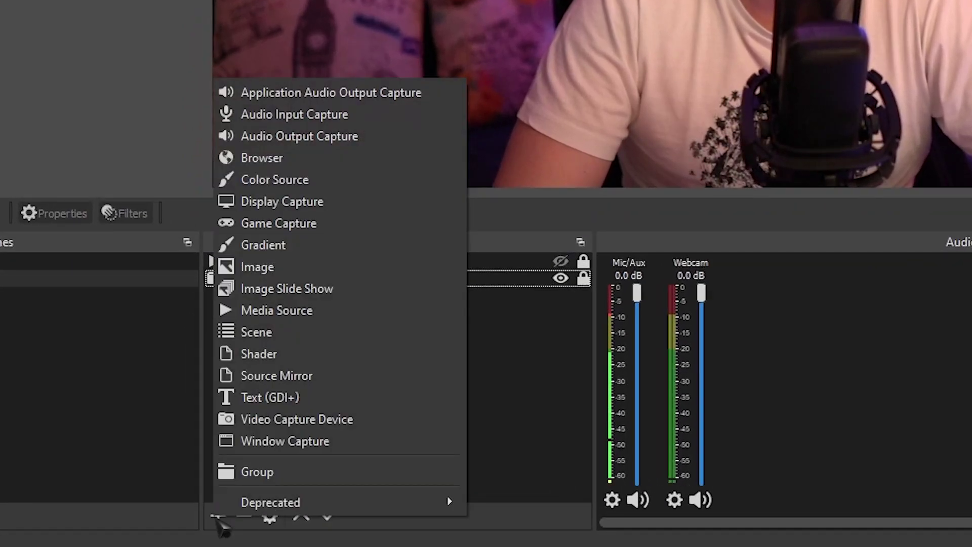
Add a Game Capture named Vtuber capturing the VSeeFace window with Allow Transparency.
{"action": "left_click", "coordinate": [320, 223]}
{"action": "key", "text": "Return"}
{"action": "left_click", "coordinate": [403, 400]}
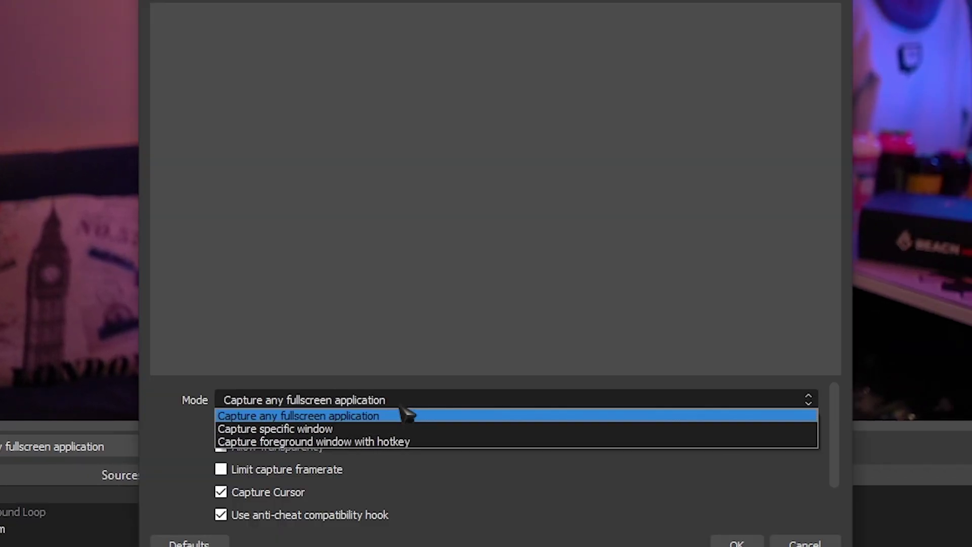
{"action": "left_click", "coordinate": [332, 429]}
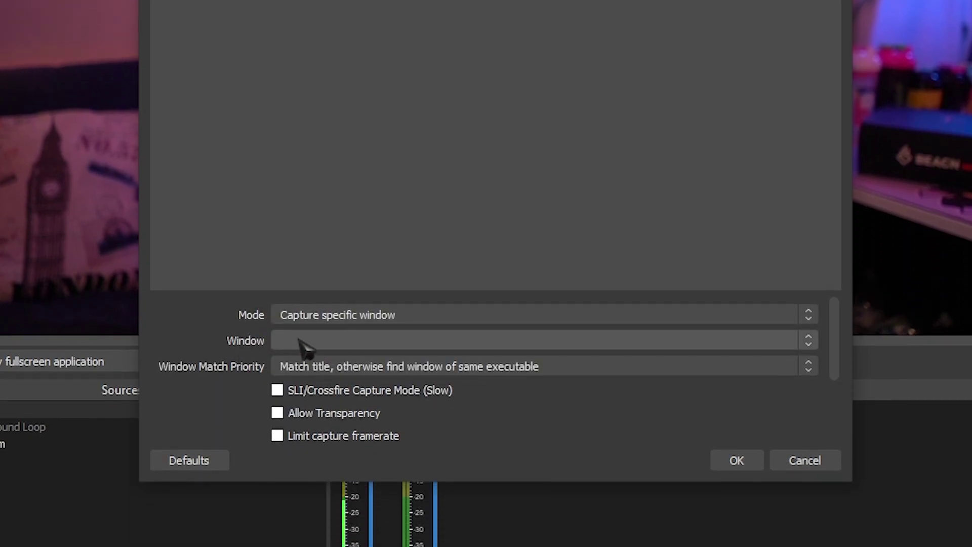
{"action": "left_click", "coordinate": [308, 347]}
{"action": "left_click", "coordinate": [317, 395]}
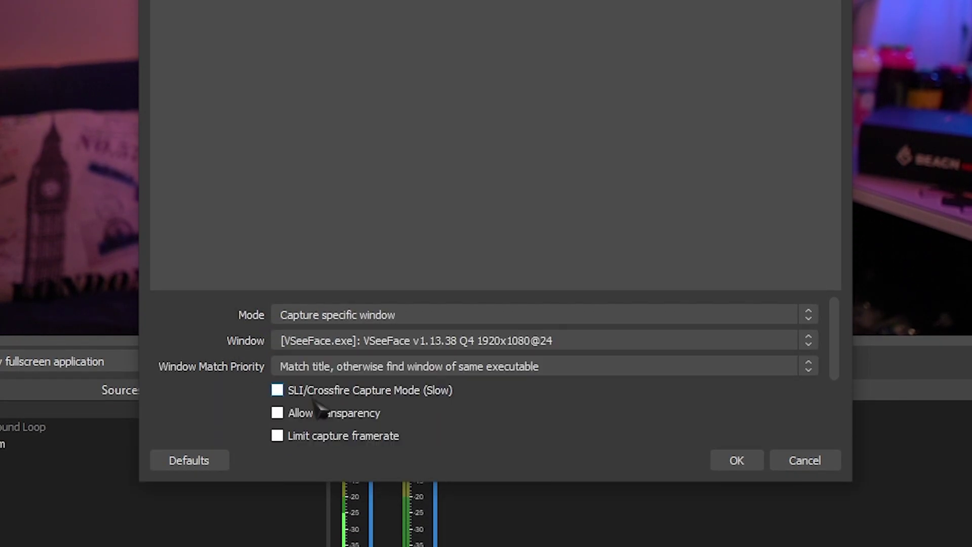
{"action": "scroll", "coordinate": [228, 395], "scroll_direction": "down", "scroll_amount": 2}
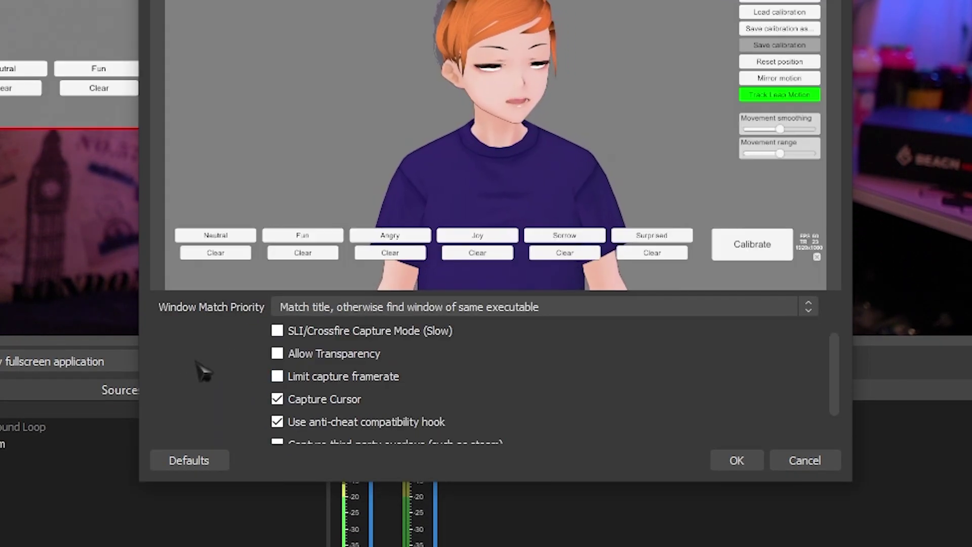
{"action": "left_click", "coordinate": [279, 353]}
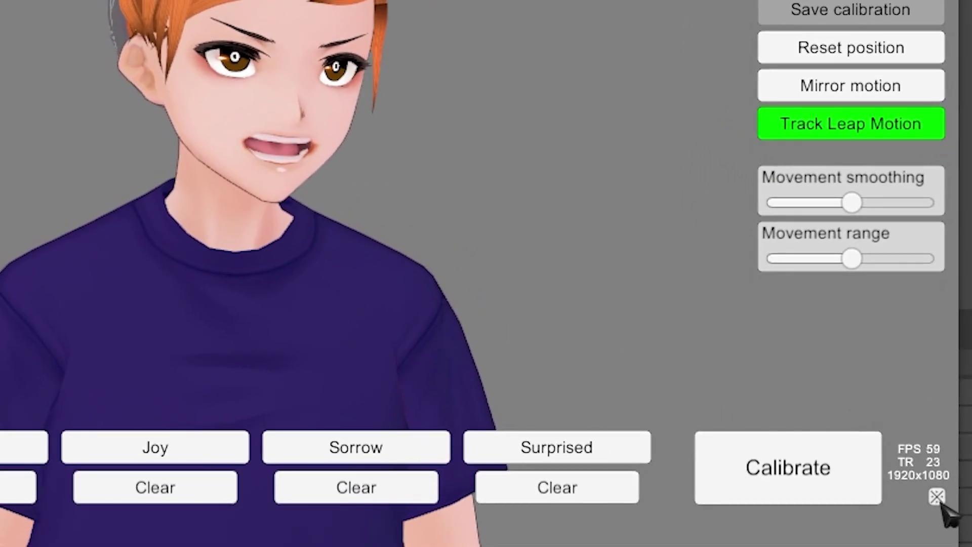
Make VSeeFace's background transparent, enlarge and shift the avatar left, and show Background Loop.
{"action": "left_click", "coordinate": [963, 506]}
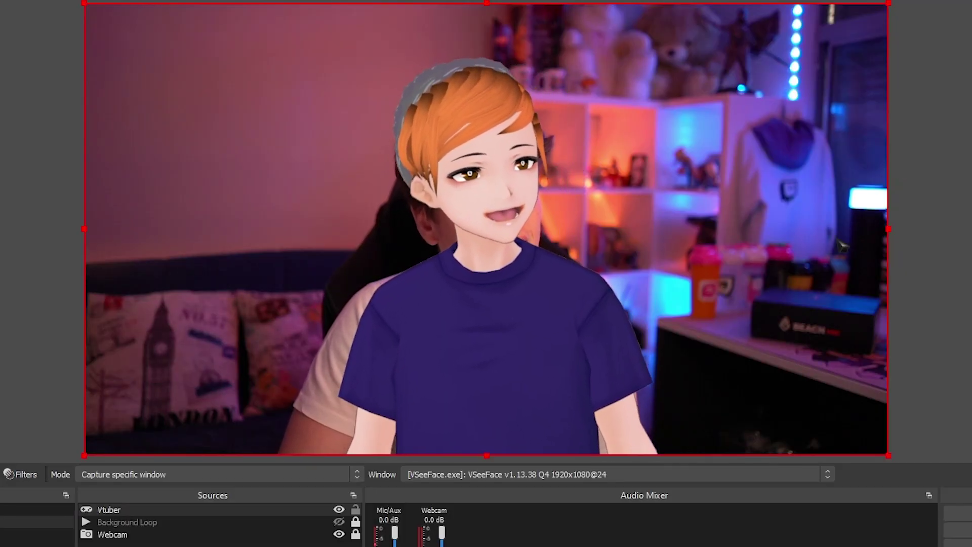
{"action": "left_click", "coordinate": [339, 510]}
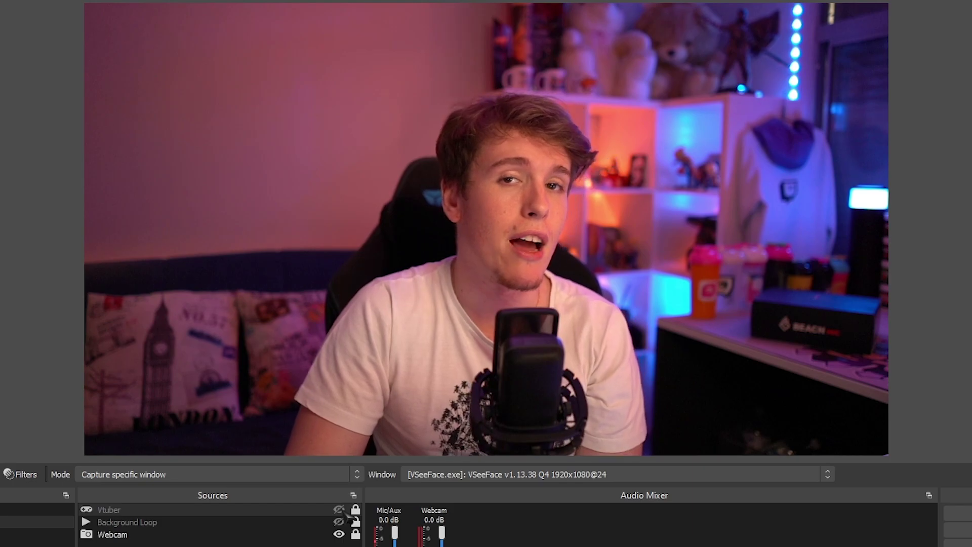
{"action": "left_click", "coordinate": [342, 511]}
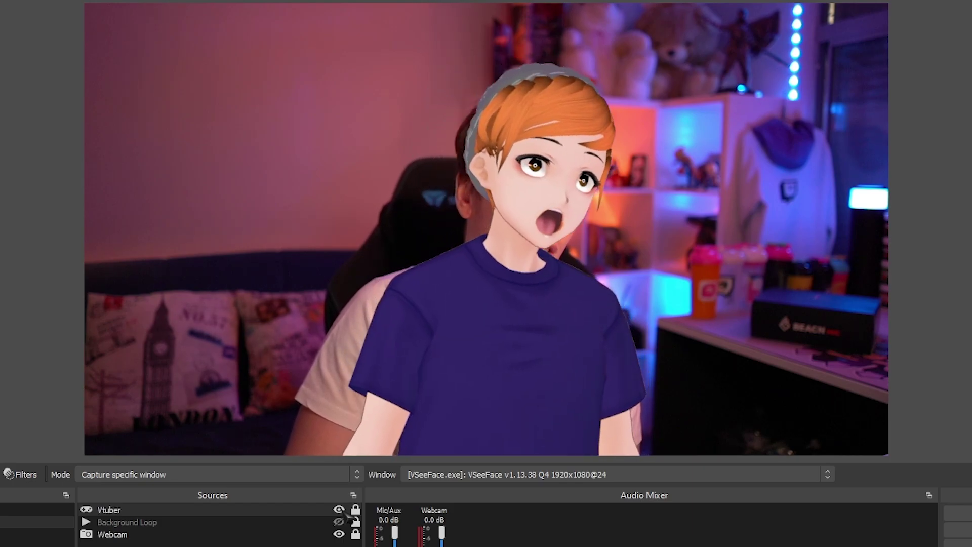
{"action": "left_click", "coordinate": [356, 509]}
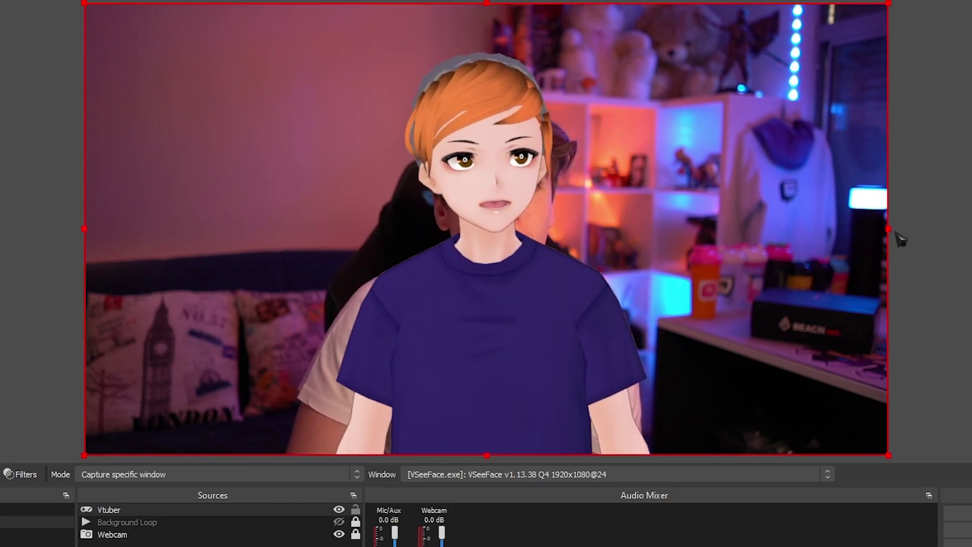
{"action": "left_click_drag", "start_coordinate": [898, 235], "coordinate": [971, 261]}
{"action": "left_click_drag", "start_coordinate": [549, 198], "coordinate": [487, 202]}
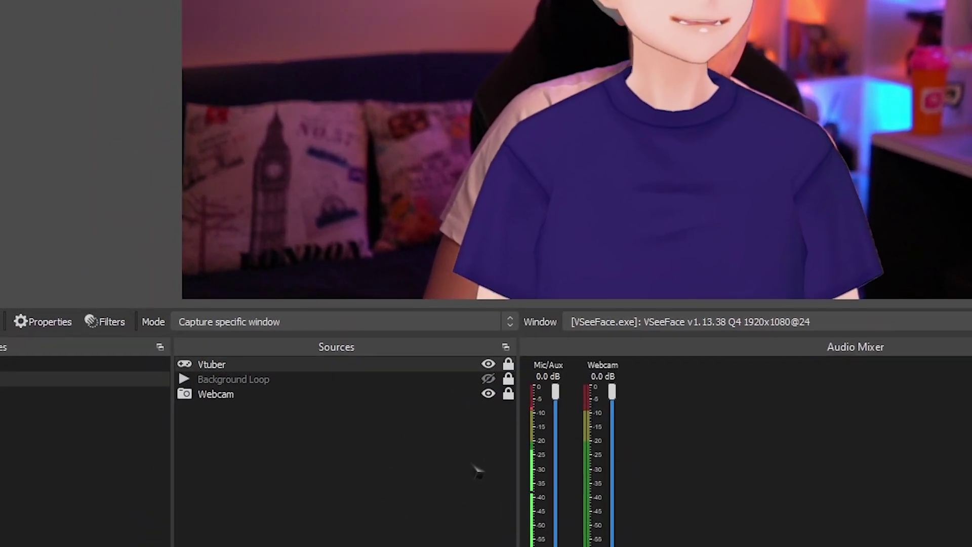
{"action": "left_click", "coordinate": [489, 379]}
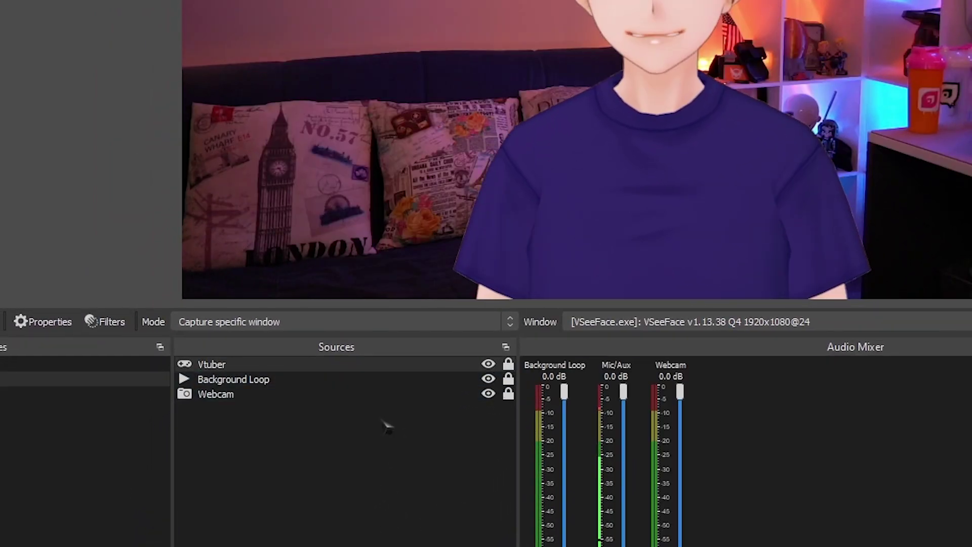
Group Vtuber and Background Loop as VTuber Transform and leave the group hidden.
{"action": "right_click", "coordinate": [279, 379]}
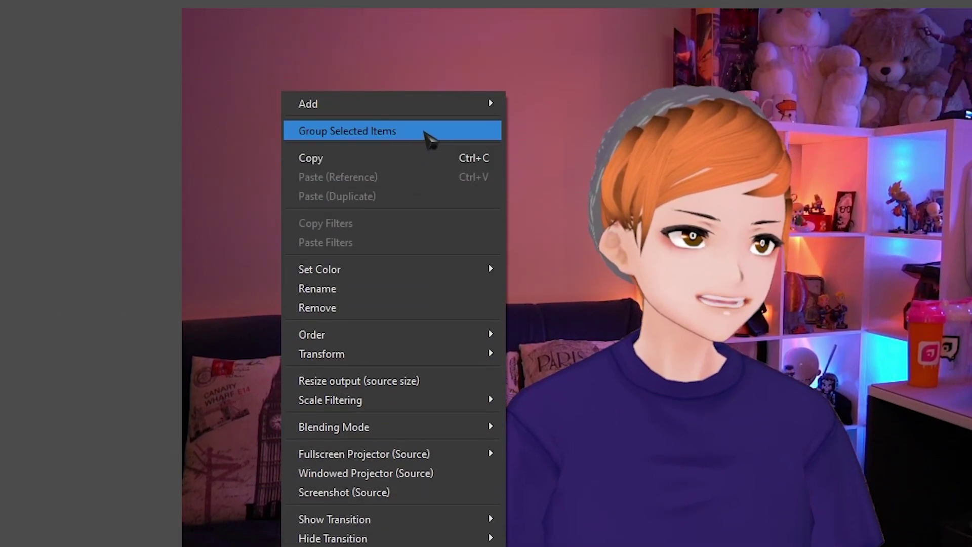
{"action": "left_click", "coordinate": [430, 133]}
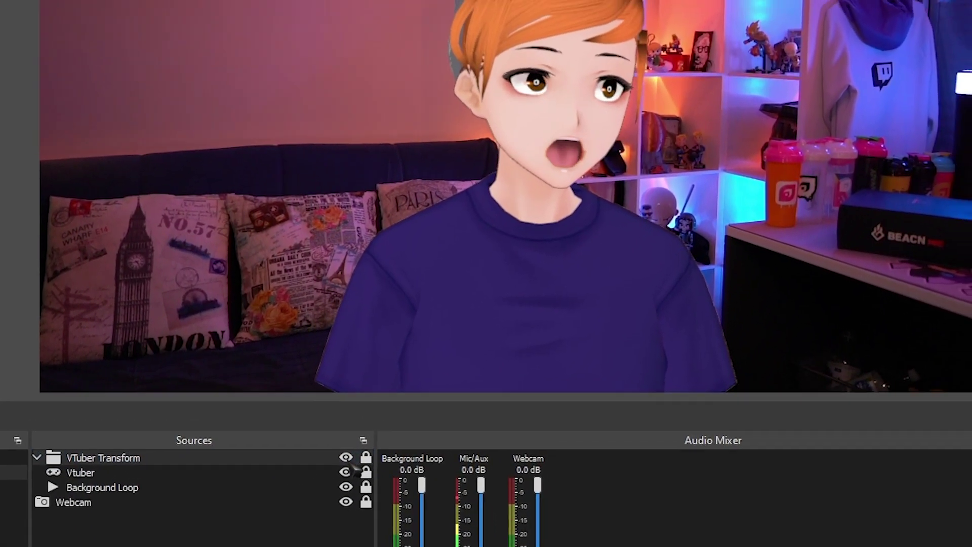
{"action": "left_click", "coordinate": [418, 351]}
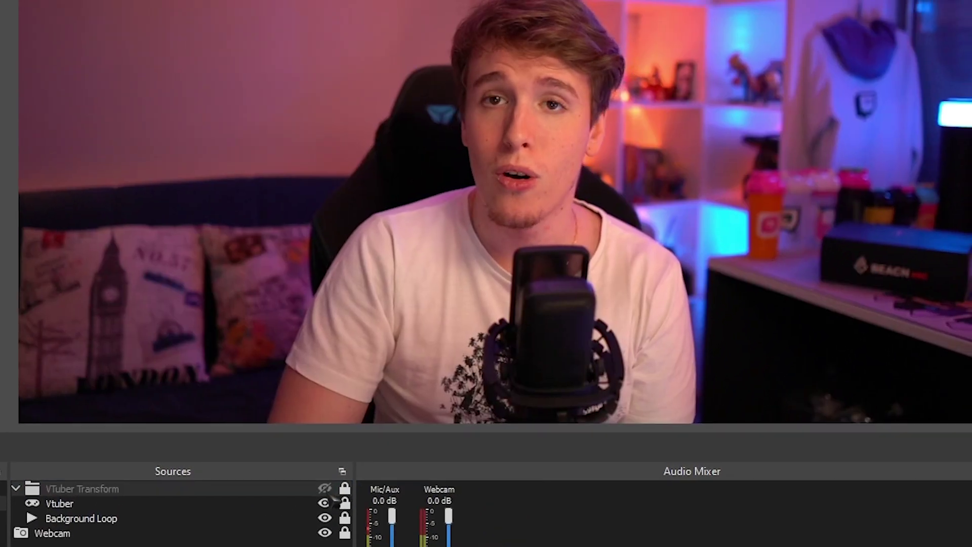
{"action": "left_click", "coordinate": [325, 488]}
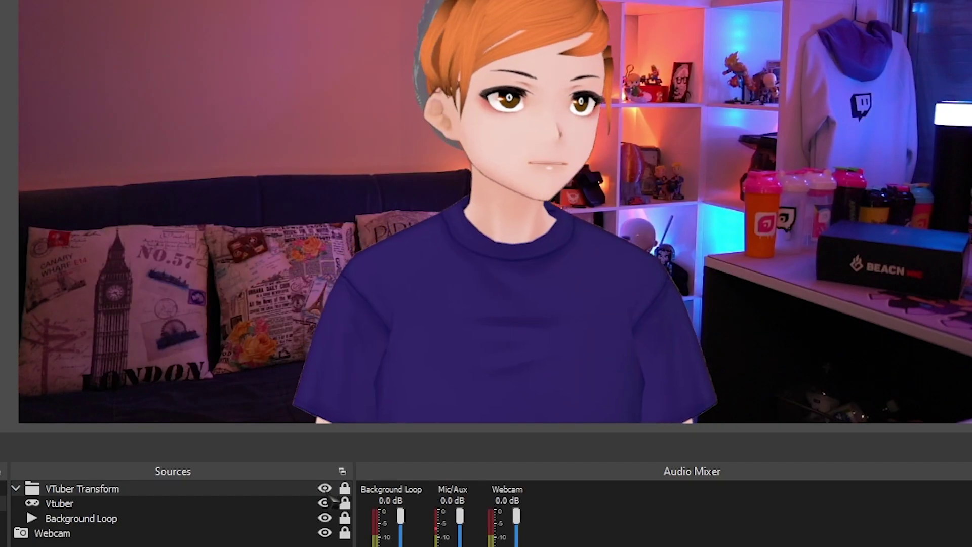
{"action": "left_click", "coordinate": [325, 488]}
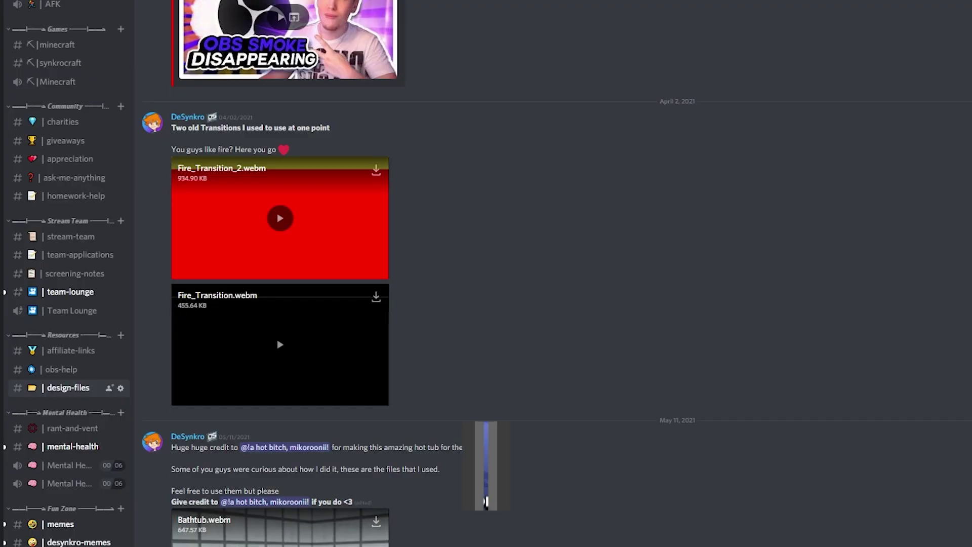
Play the Fire_Transition_2.webm attachment in Discord's design-files channel.
{"action": "left_click", "coordinate": [298, 222]}
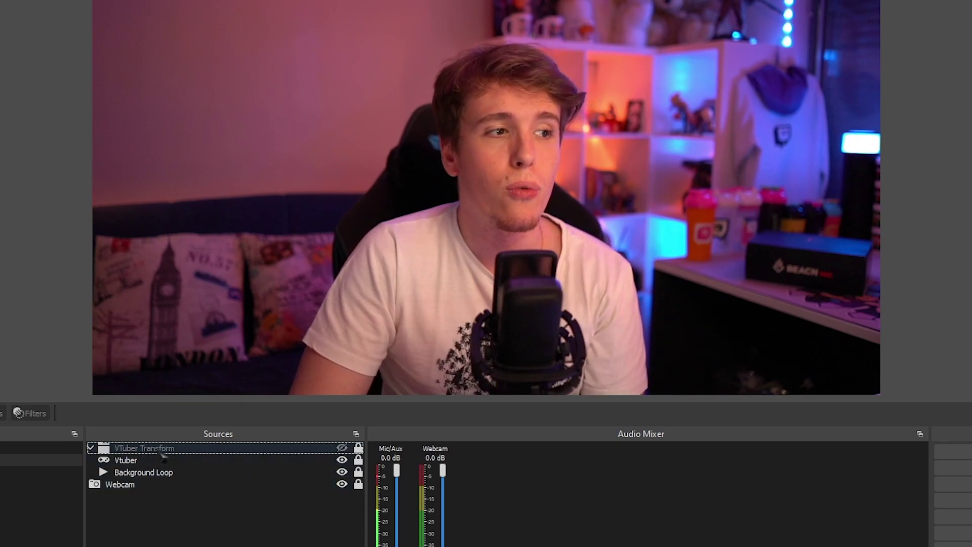
Give VTuber Transform a Smoke Bomb.webm stinger show transition with Monitor and Output audio.
{"action": "right_click", "coordinate": [160, 448]}
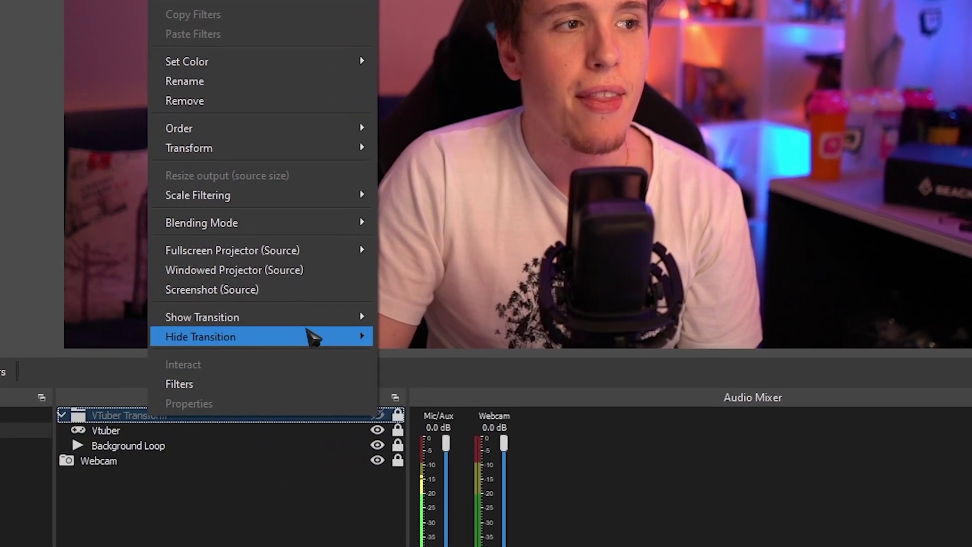
{"action": "mouse_move", "coordinate": [314, 345]}
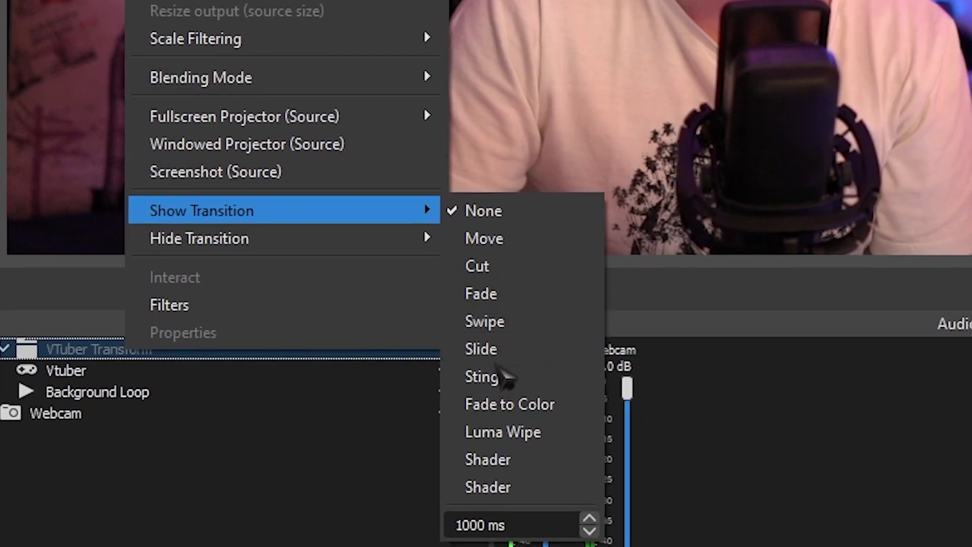
{"action": "left_click", "coordinate": [479, 392]}
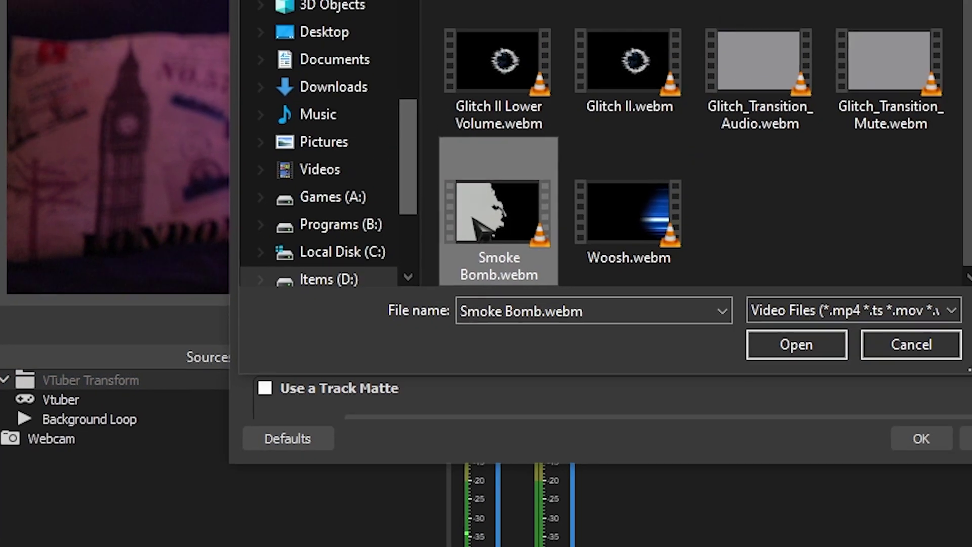
{"action": "double_click", "coordinate": [476, 223]}
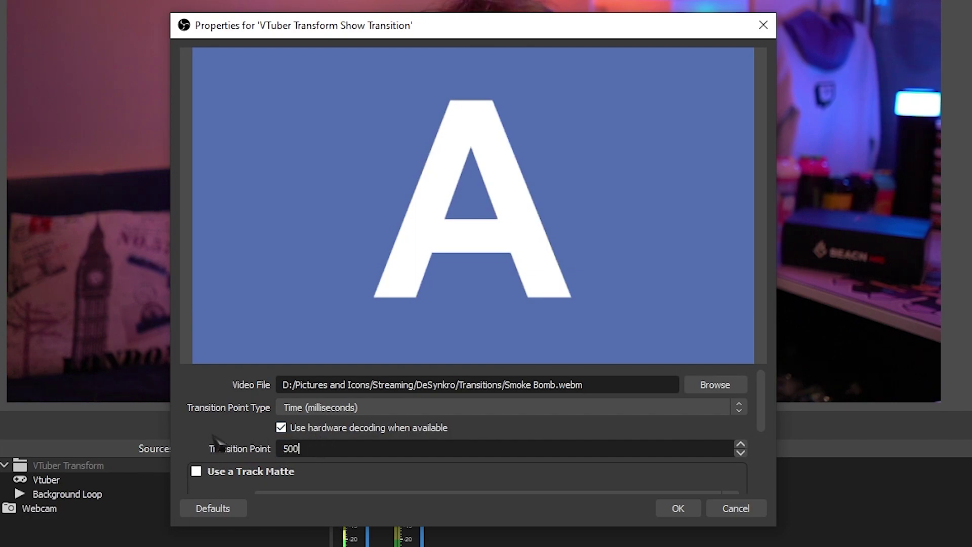
{"action": "scroll", "coordinate": [189, 434], "scroll_direction": "down", "scroll_amount": 5}
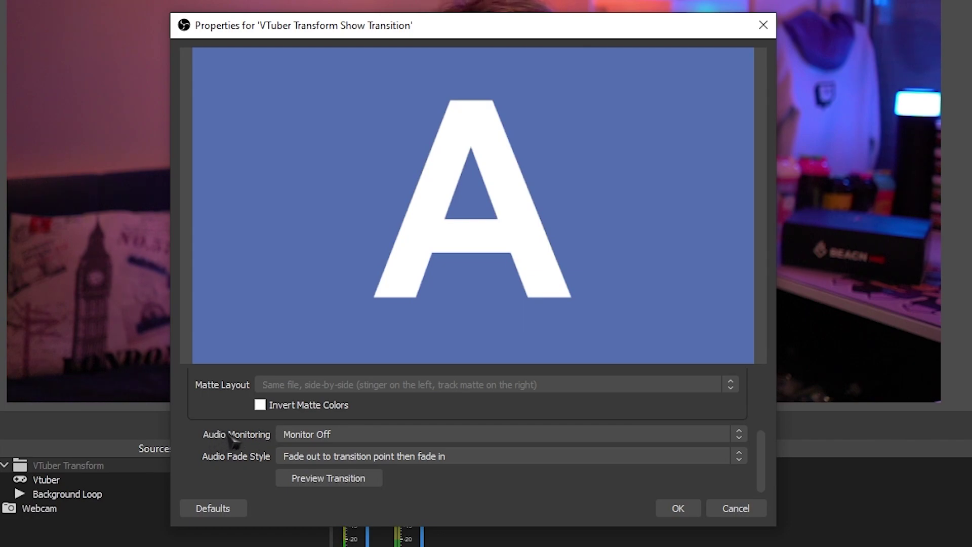
{"action": "left_click", "coordinate": [293, 434]}
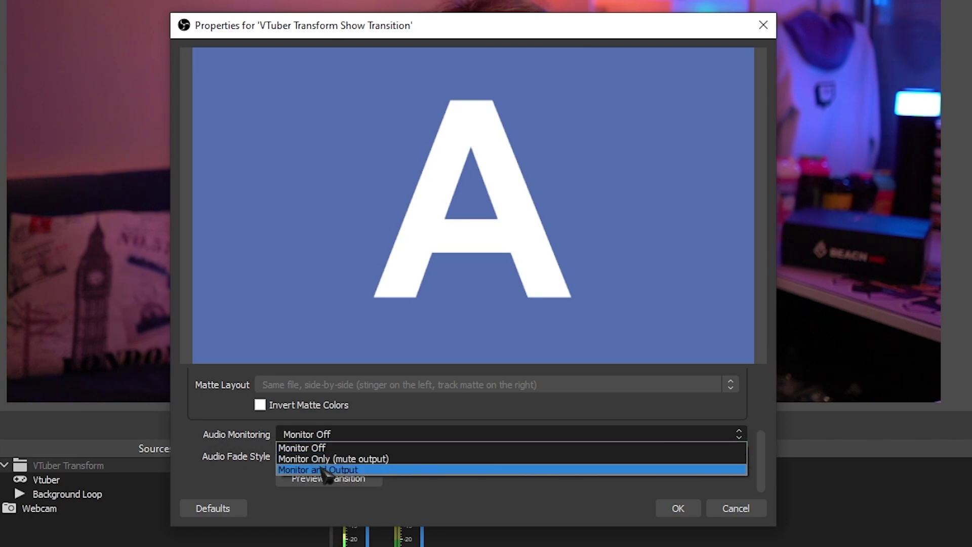
{"action": "left_click", "coordinate": [322, 470]}
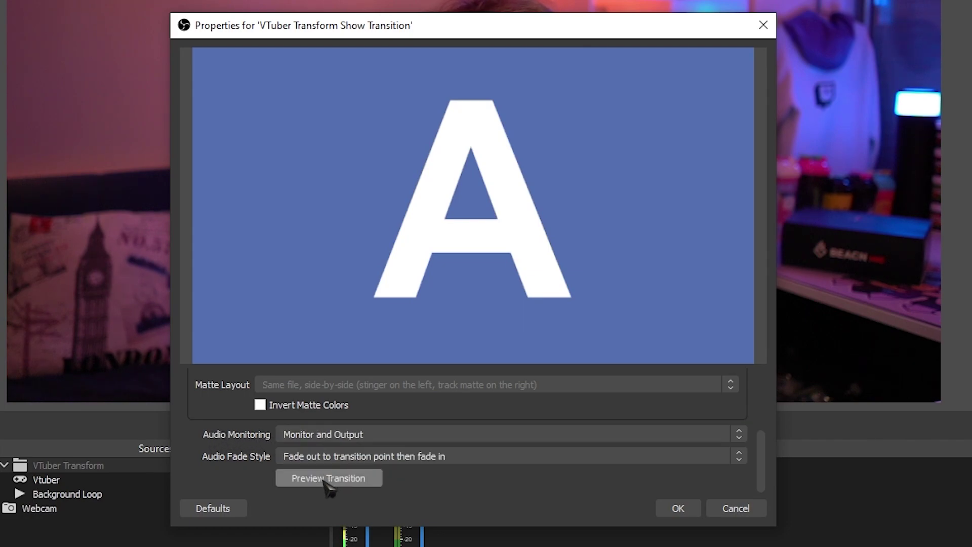
{"action": "left_click", "coordinate": [677, 509]}
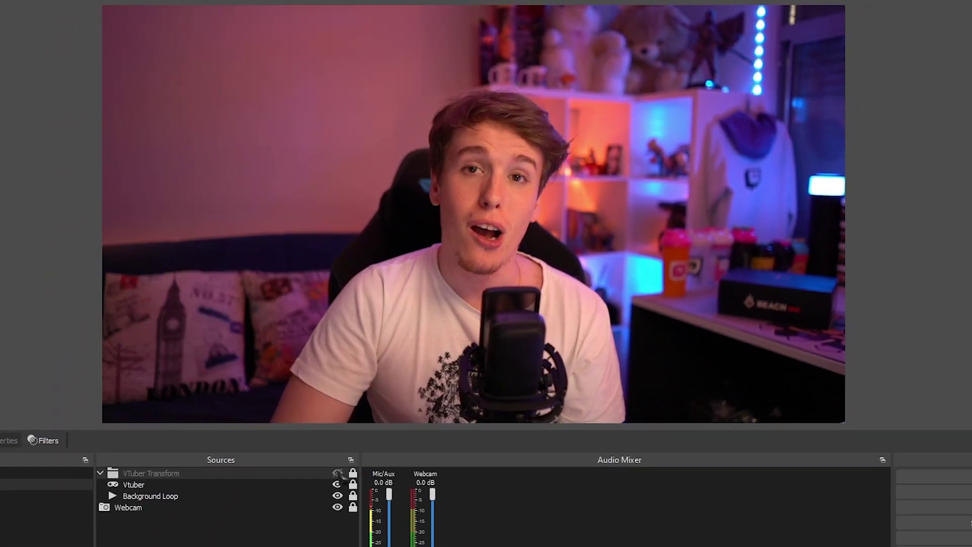
Test the smoke stinger by showing and then hiding the VTuber Transform group.
{"action": "left_click", "coordinate": [339, 475]}
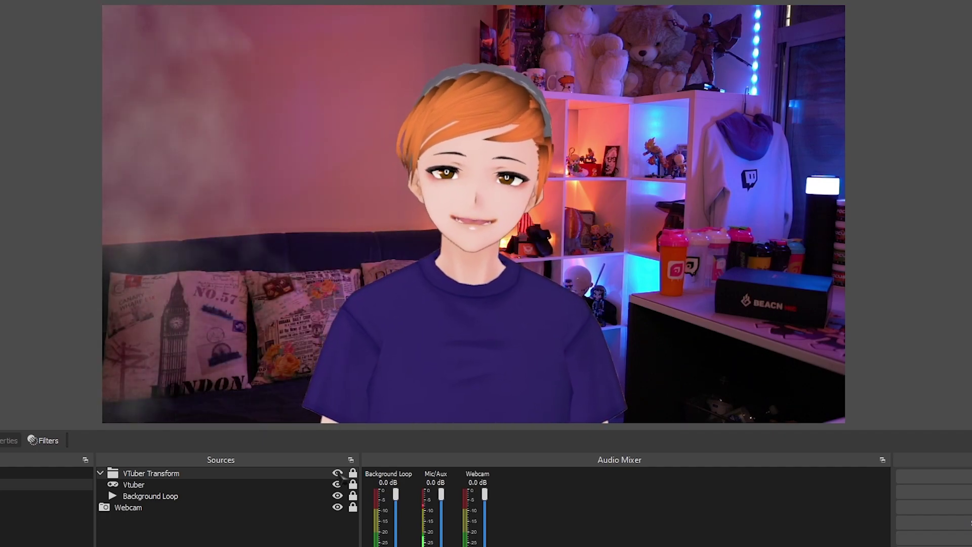
{"action": "left_click", "coordinate": [338, 473]}
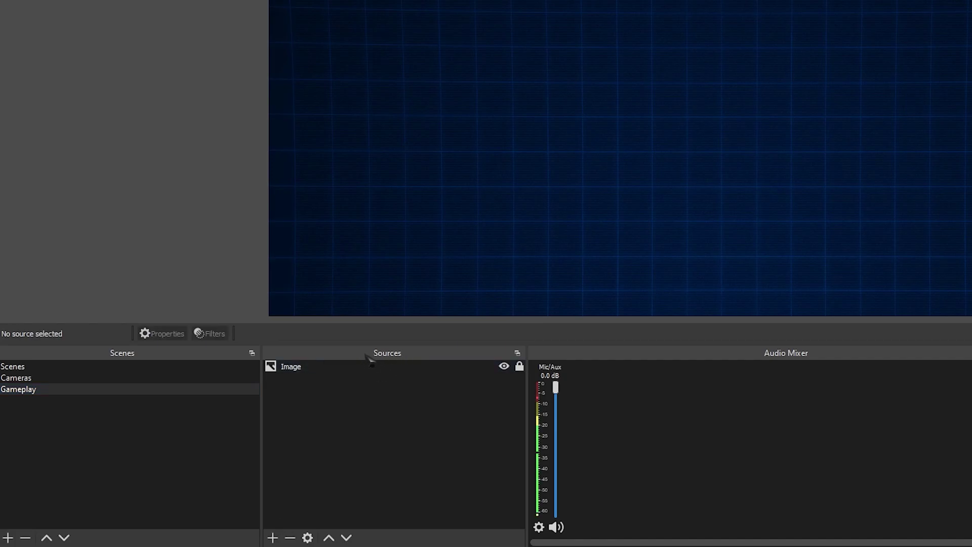
Nest the existing Cameras scene in Gameplay, shrink it to the top-left corner, and make VTuber Transform visible.
{"action": "left_click", "coordinate": [273, 538]}
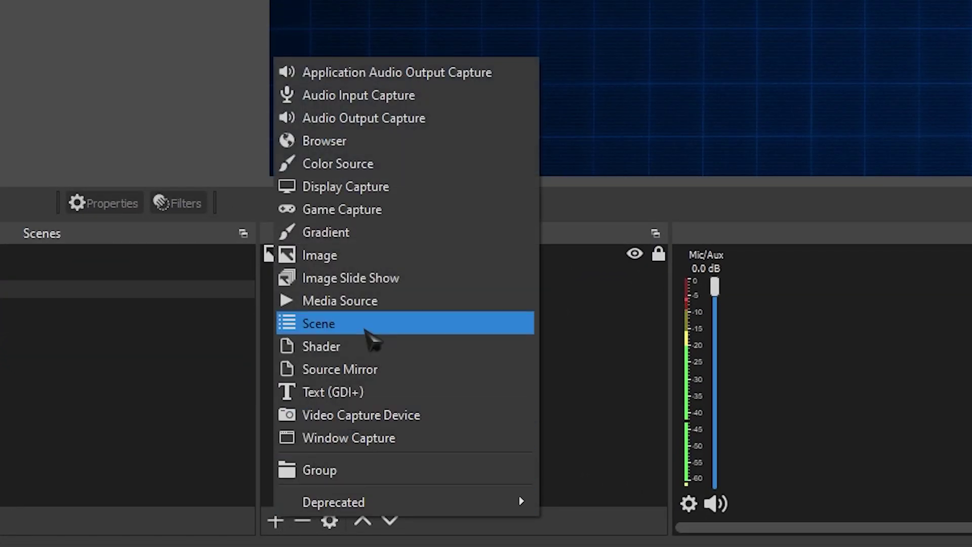
{"action": "left_click", "coordinate": [365, 330]}
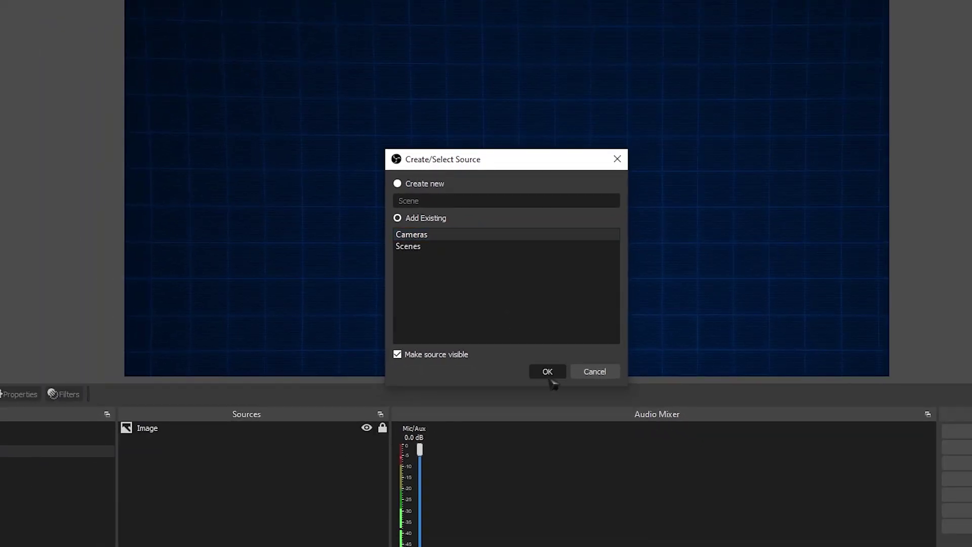
{"action": "left_click", "coordinate": [568, 418]}
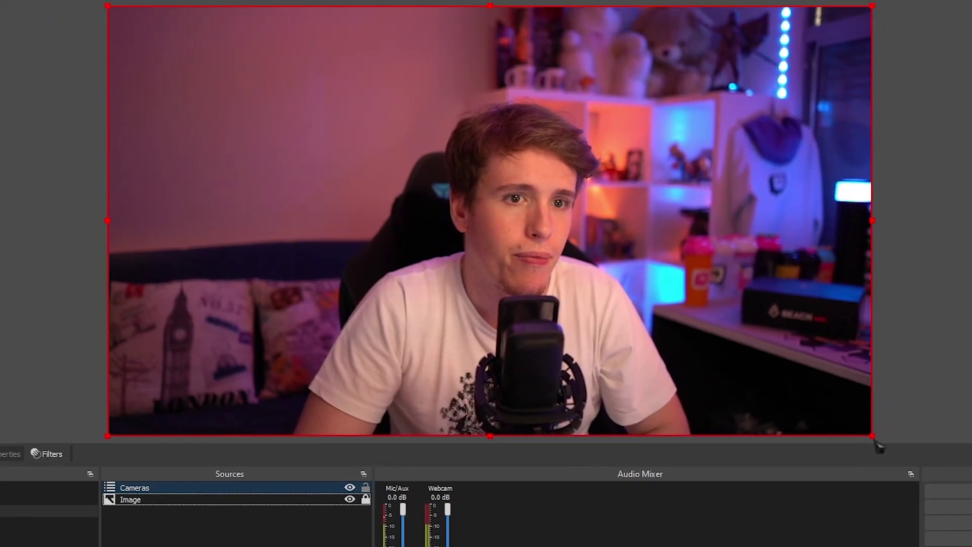
{"action": "left_click_drag", "start_coordinate": [872, 436], "coordinate": [289, 172]}
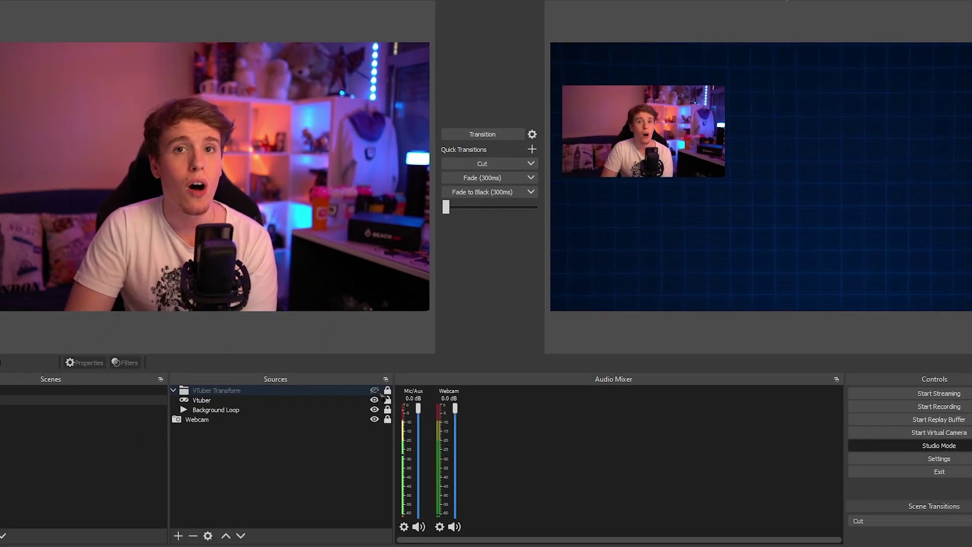
{"action": "left_click", "coordinate": [375, 391]}
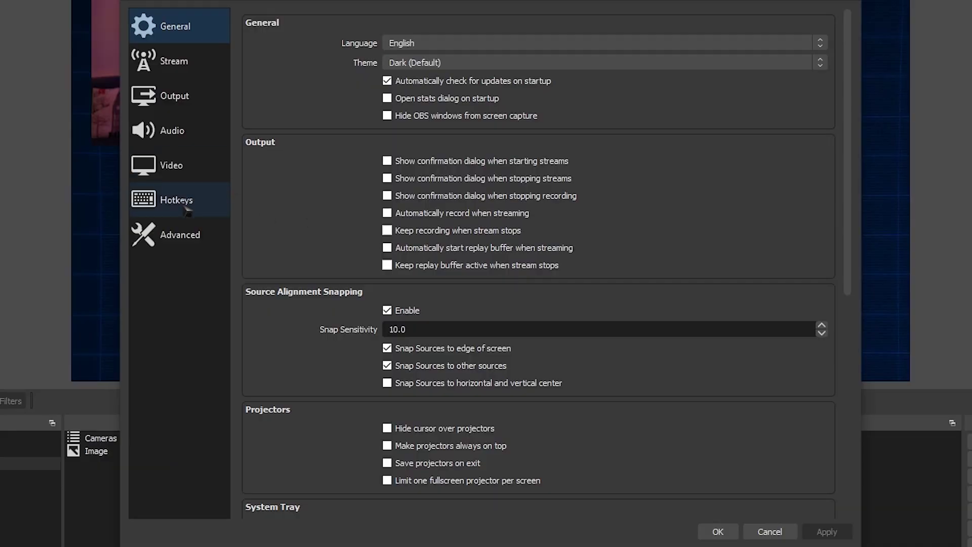
Bind hotkey 1 to show and 2 to hide VTuber Transform, then press 2 to hide it.
{"action": "left_click", "coordinate": [182, 203]}
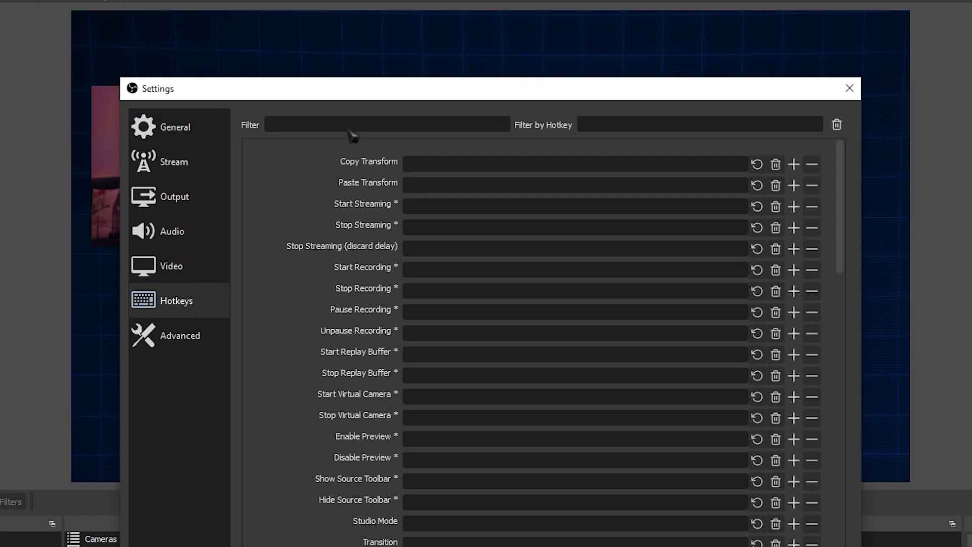
{"action": "type", "text": "Vtuber"}
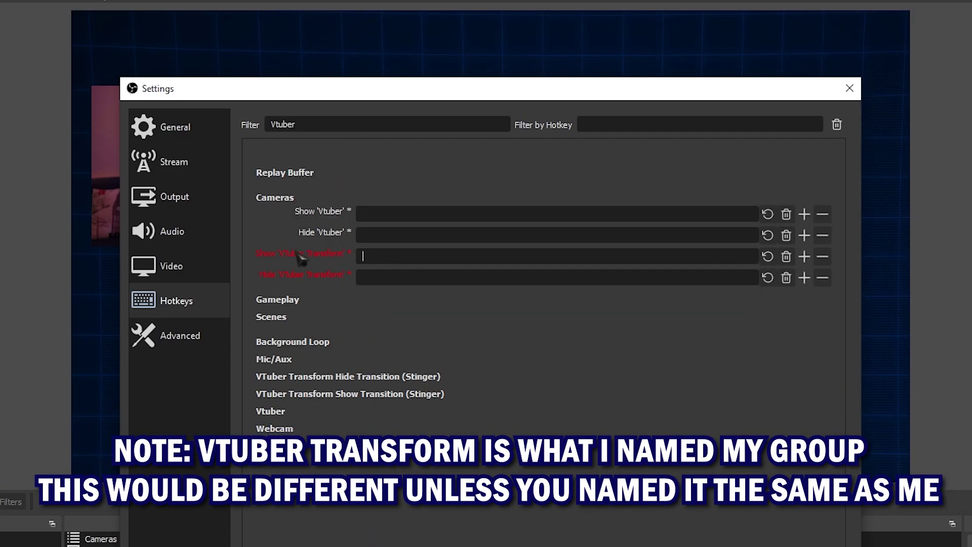
{"action": "left_click", "coordinate": [360, 256]}
{"action": "key", "text": "1"}
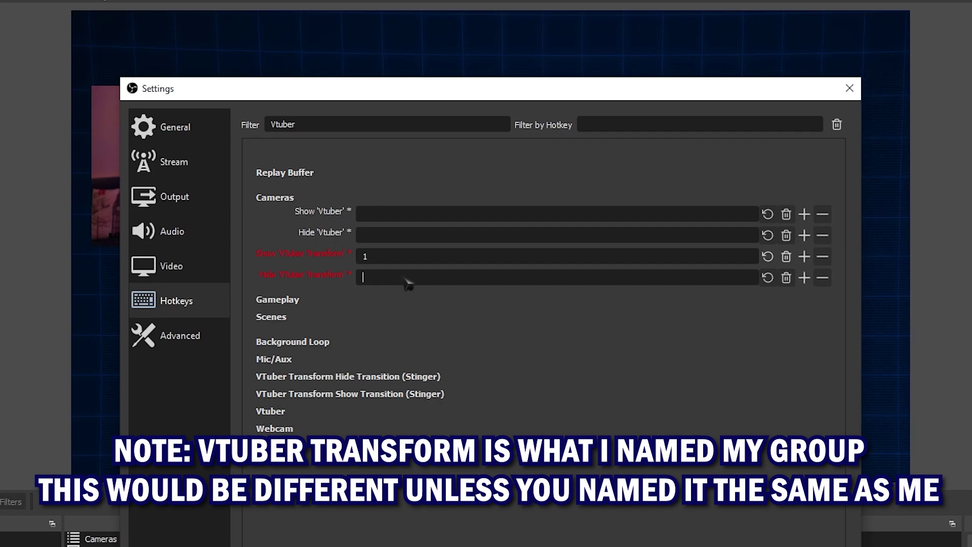
{"action": "key", "text": "2"}
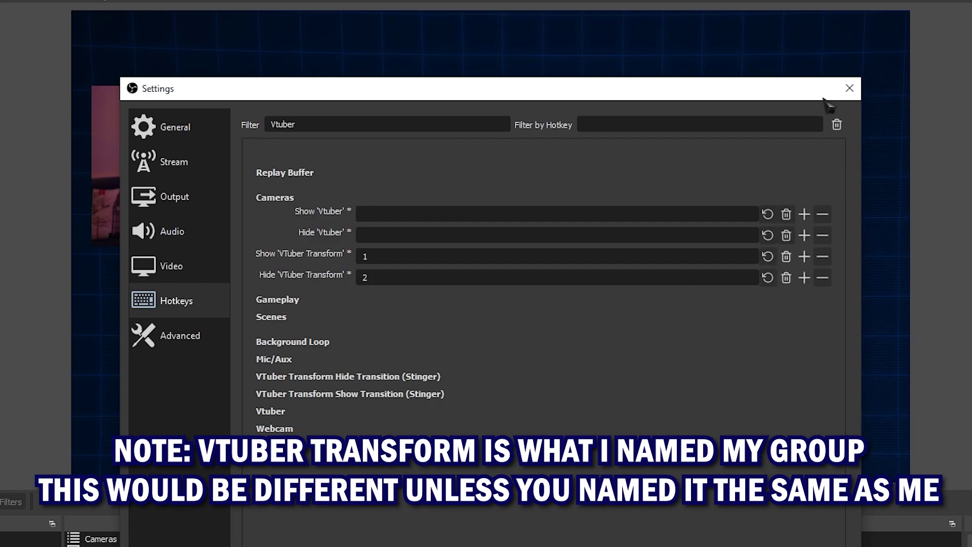
{"action": "left_click", "coordinate": [850, 88]}
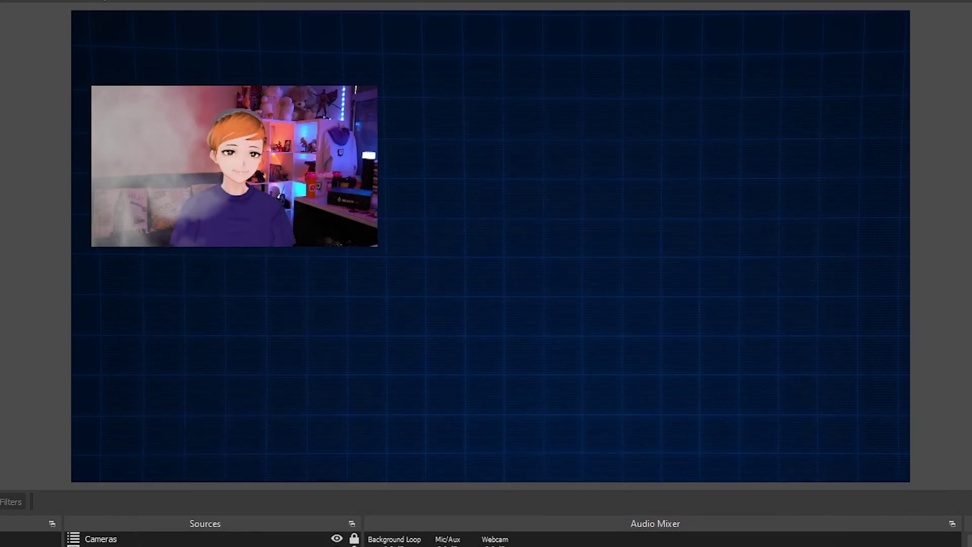
{"action": "key", "text": "2"}
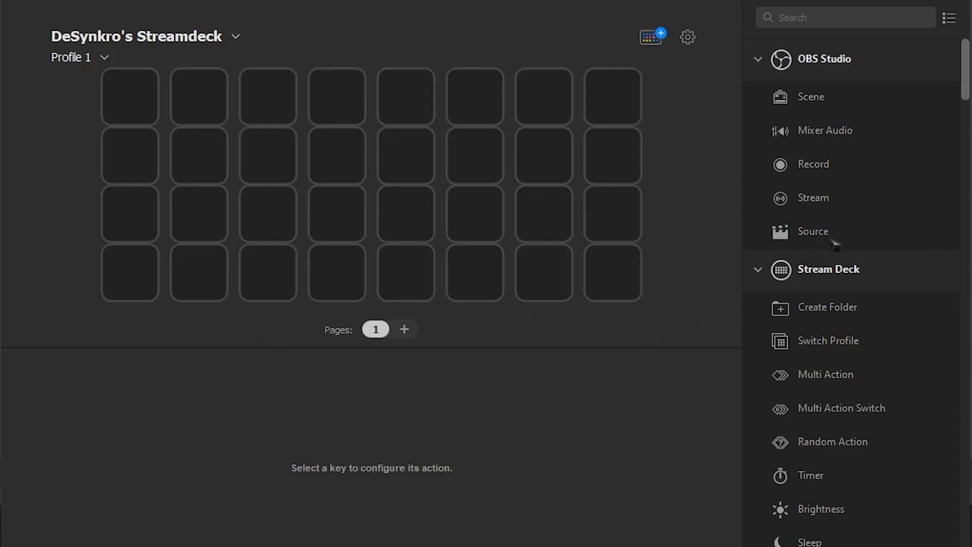
Add an OBS Source action to a deck key, targeting VTuber Transform in the Cameras scene.
{"action": "left_click_drag", "start_coordinate": [835, 246], "coordinate": [354, 214]}
{"action": "left_click", "coordinate": [408, 488]}
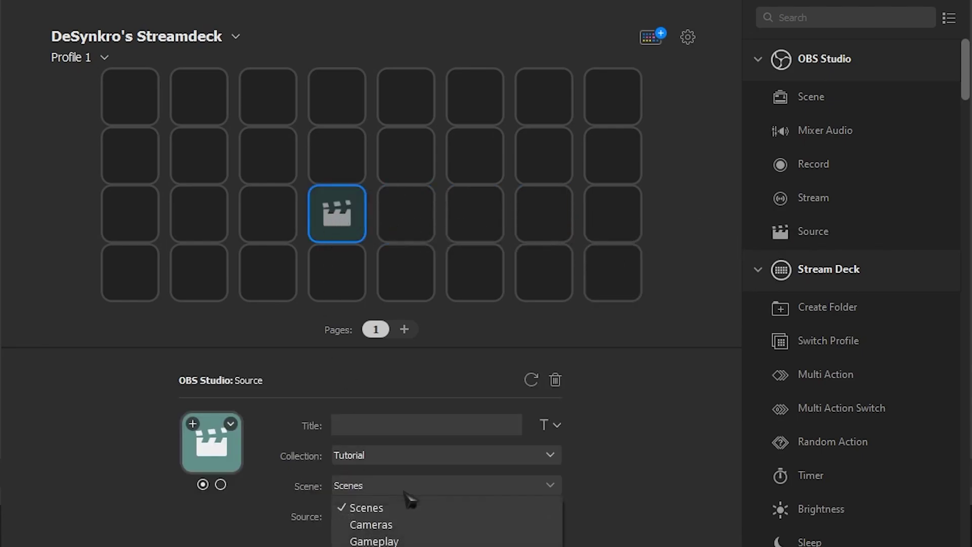
{"action": "left_click", "coordinate": [391, 524]}
{"action": "left_click", "coordinate": [387, 520]}
{"action": "left_click", "coordinate": [381, 538]}
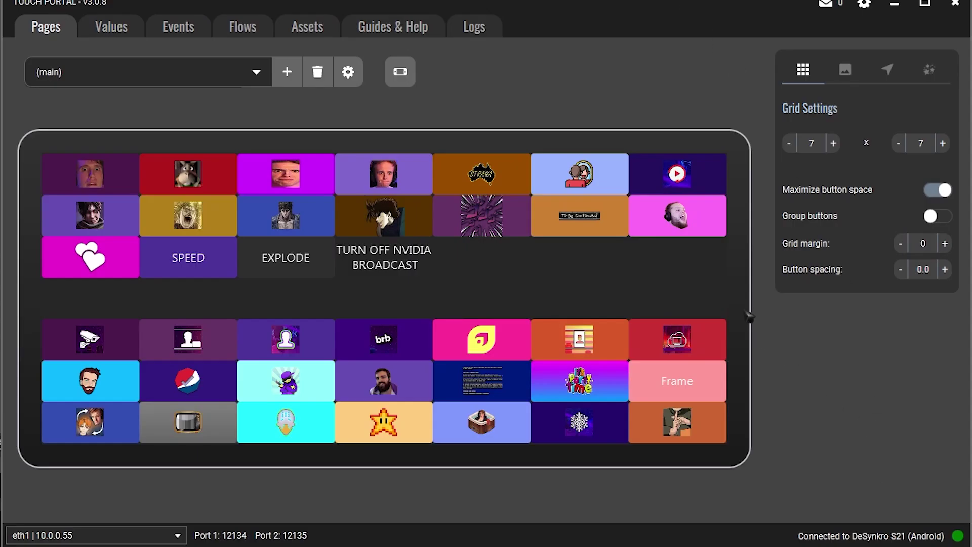
Create a new Touch Portal button labelled 'Vtuber'.
{"action": "left_click", "coordinate": [699, 304]}
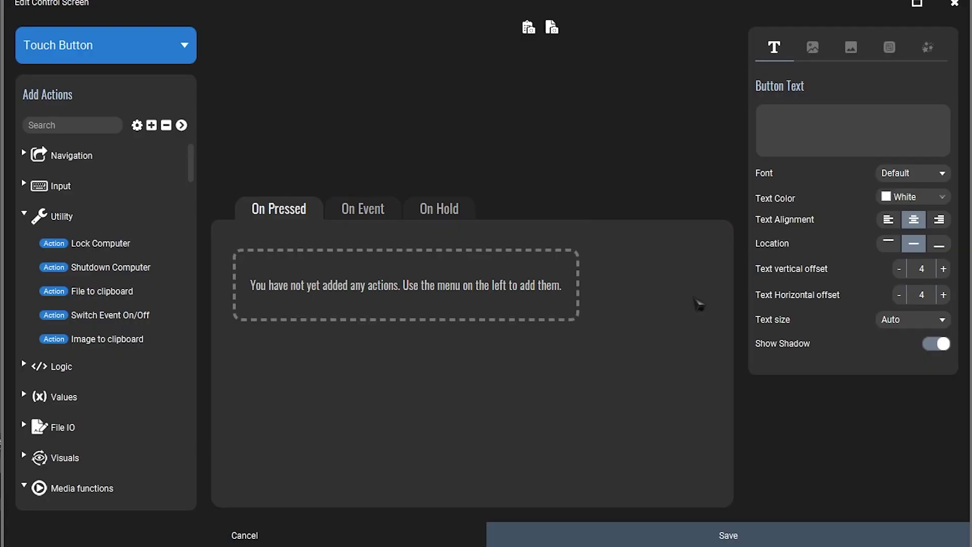
{"action": "left_click", "coordinate": [839, 133]}
{"action": "type", "text": "Vtuber"}
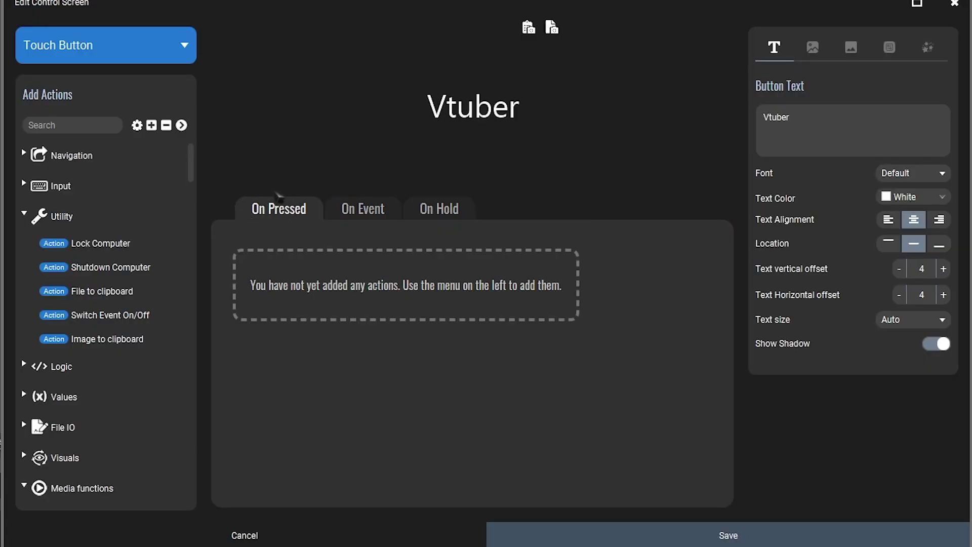
{"action": "left_click_drag", "start_coordinate": [192, 166], "coordinate": [108, 233]}
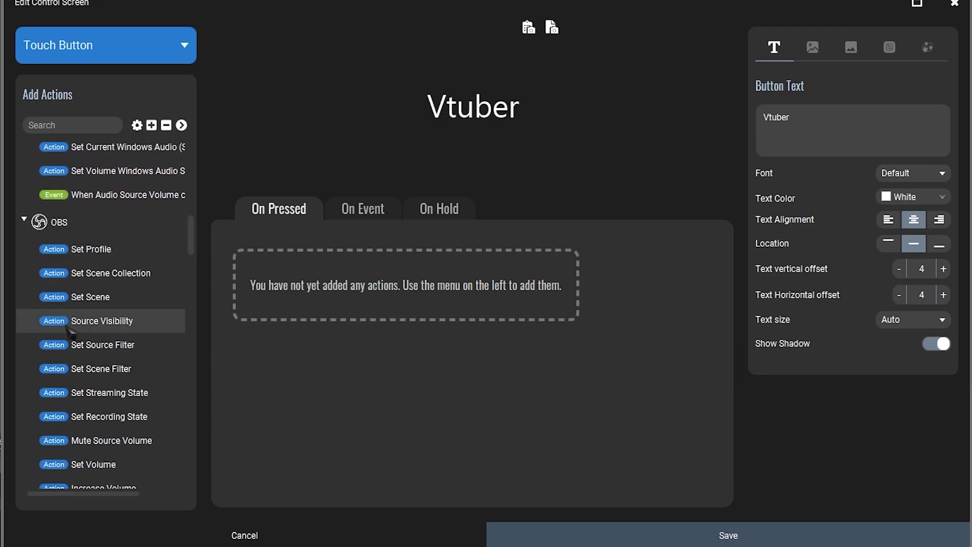
Add an On Pressed source visibility action toggling VTuber Transform in the Cameras scene.
{"action": "left_click_drag", "start_coordinate": [109, 328], "coordinate": [276, 248]}
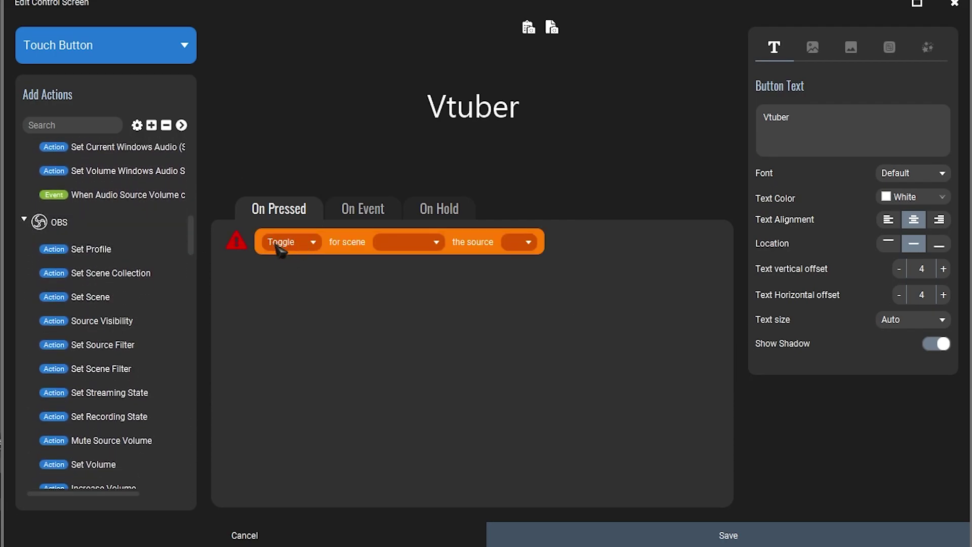
{"action": "left_click", "coordinate": [417, 245]}
{"action": "left_click", "coordinate": [413, 263]}
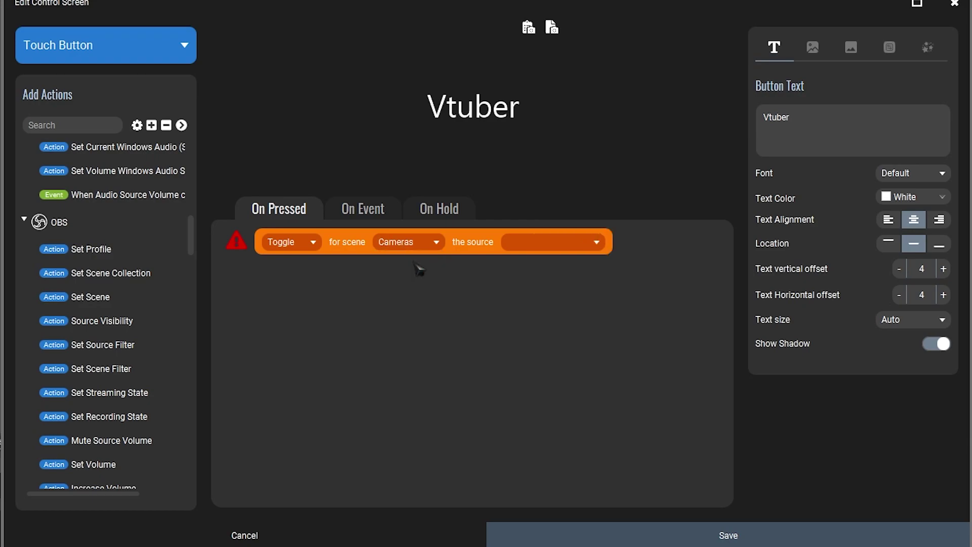
{"action": "left_click", "coordinate": [566, 249]}
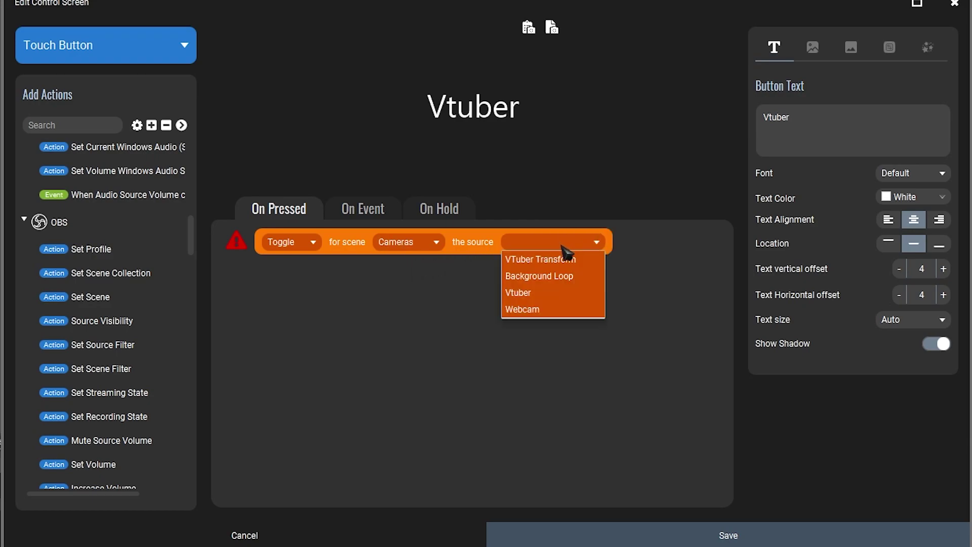
{"action": "left_click", "coordinate": [556, 261]}
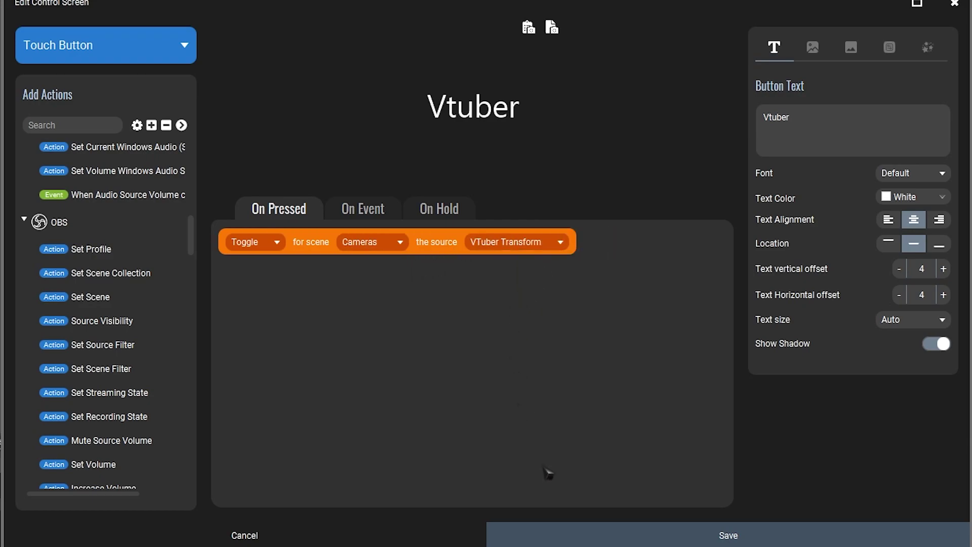